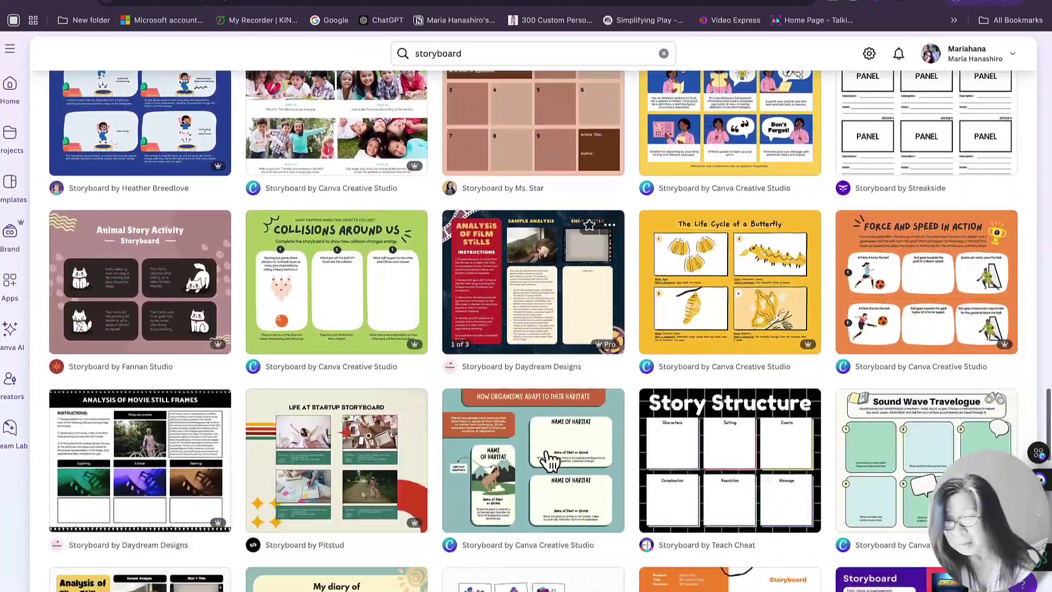
Scroll through the storyboard template search results before going back to Canva home
scroll(549, 461, down, 6)
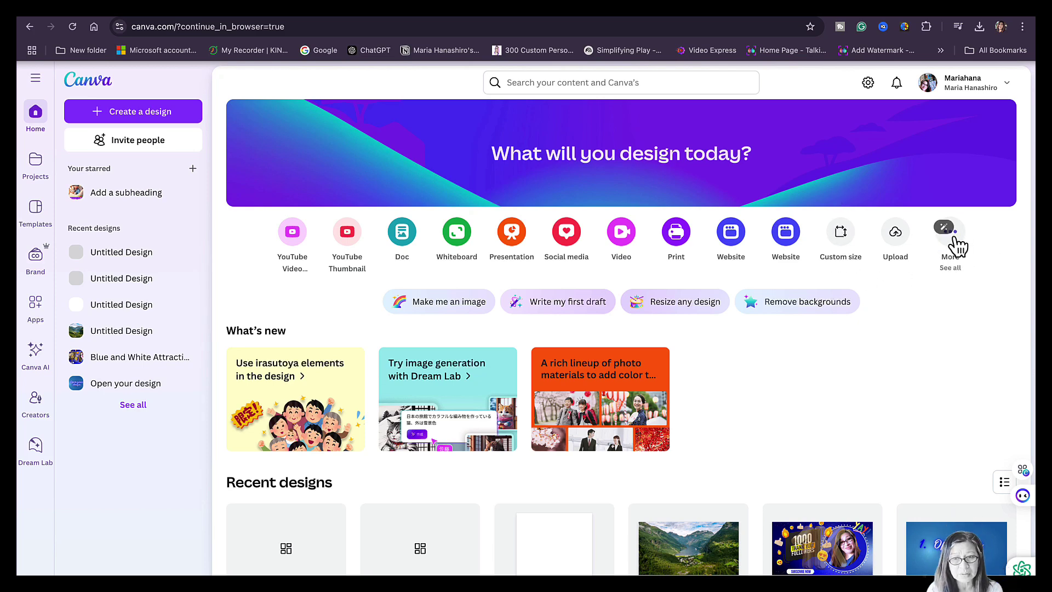
Create a blank 25 × 20 cm Storyboard design by searching 'story' among the design types
click(950, 235)
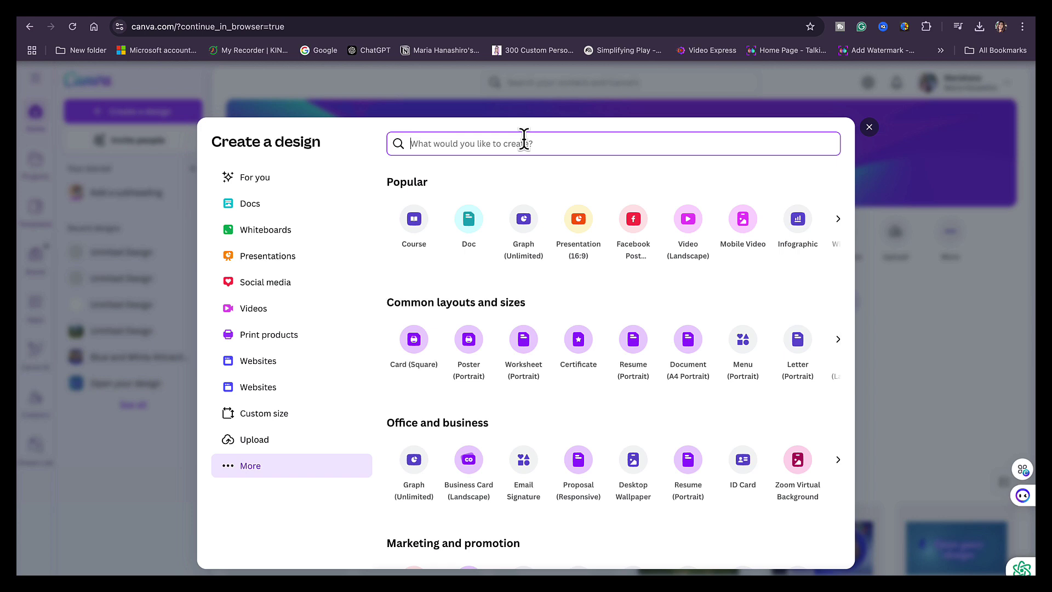
text(story)
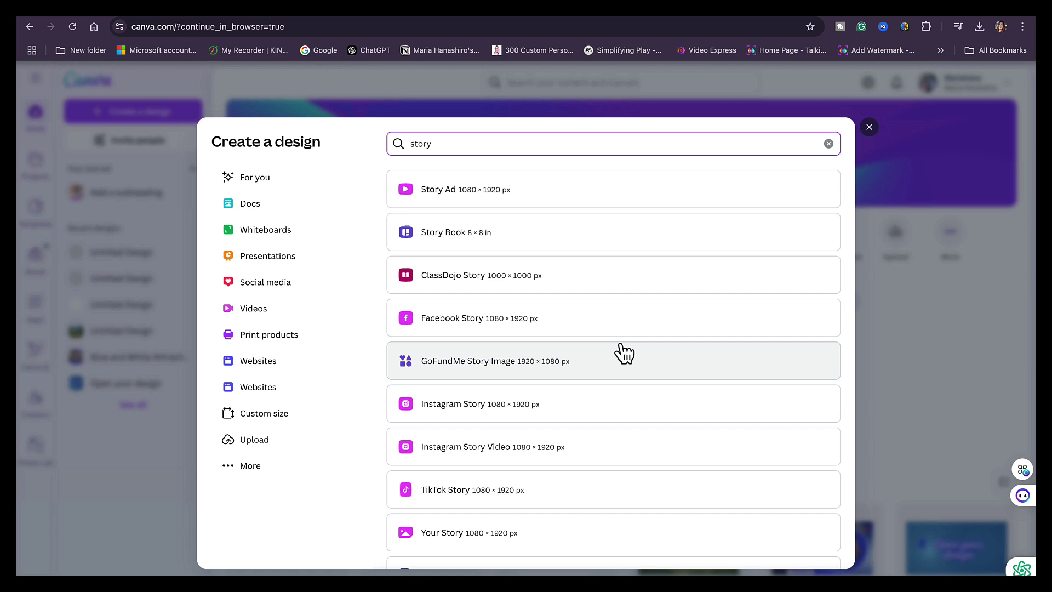
scroll(600, 430, down, 4)
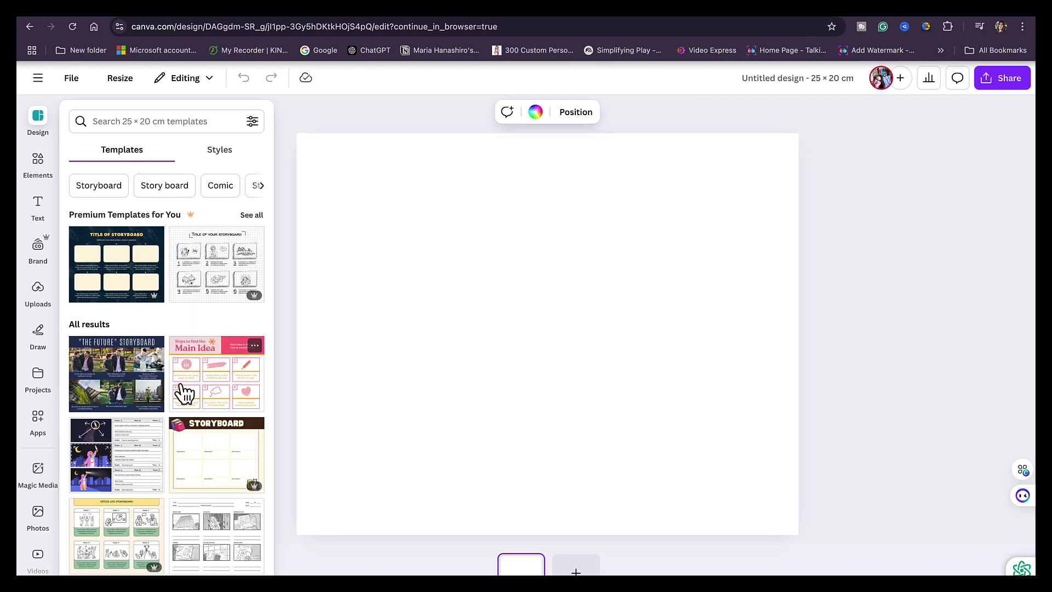
Browse the Templates panel to the Brown and White Four-Panel Storyboard template
scroll(184, 392, down, 3)
scroll(184, 392, down, 6)
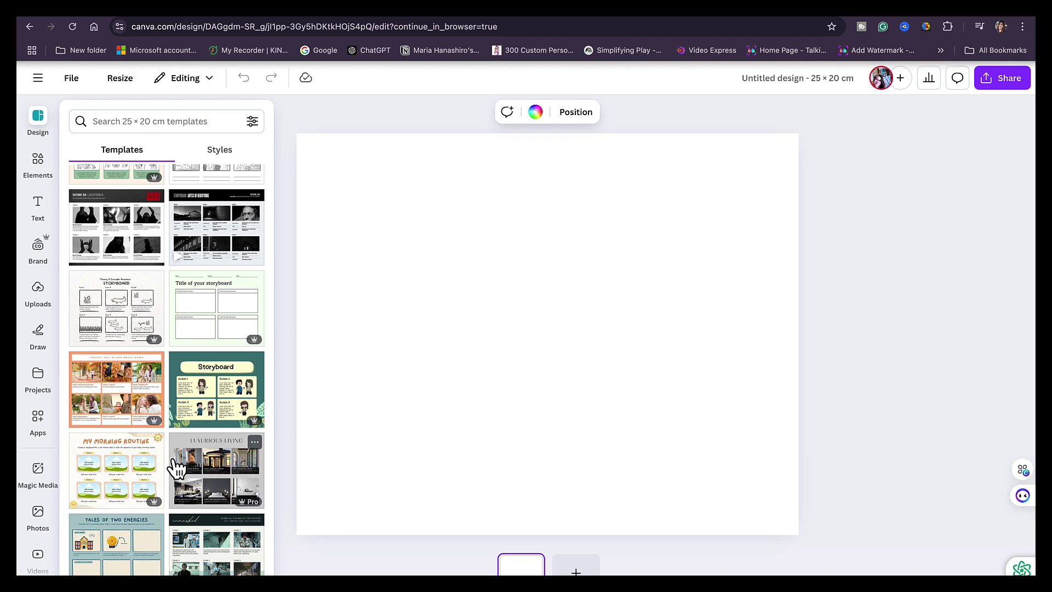
scroll(176, 469, down, 10)
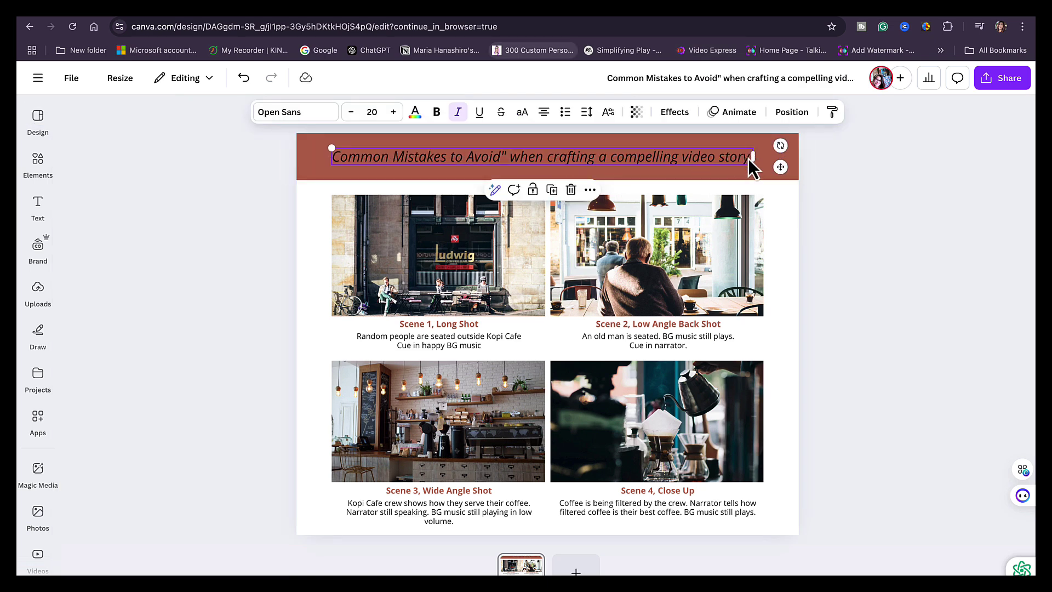
Set the storyboard title to the Chewy font at size 25 in white
double_click(749, 160)
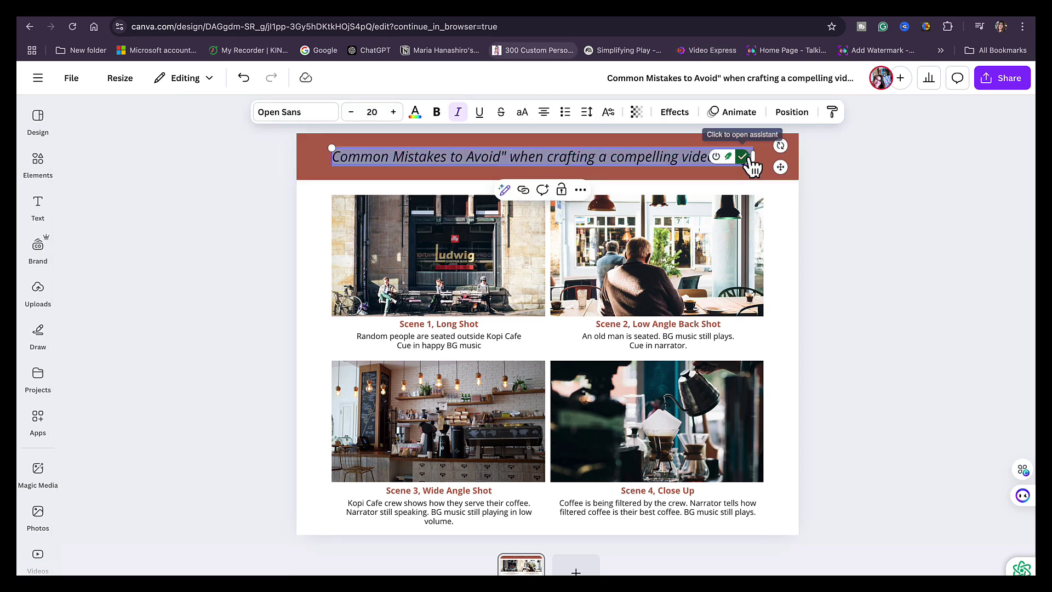
click(304, 112)
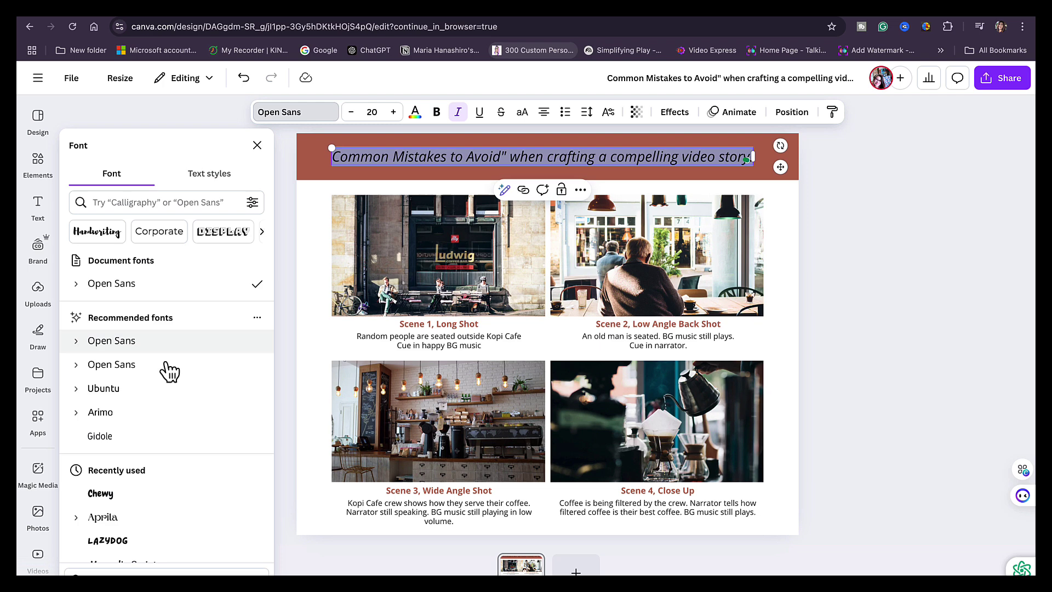
click(122, 494)
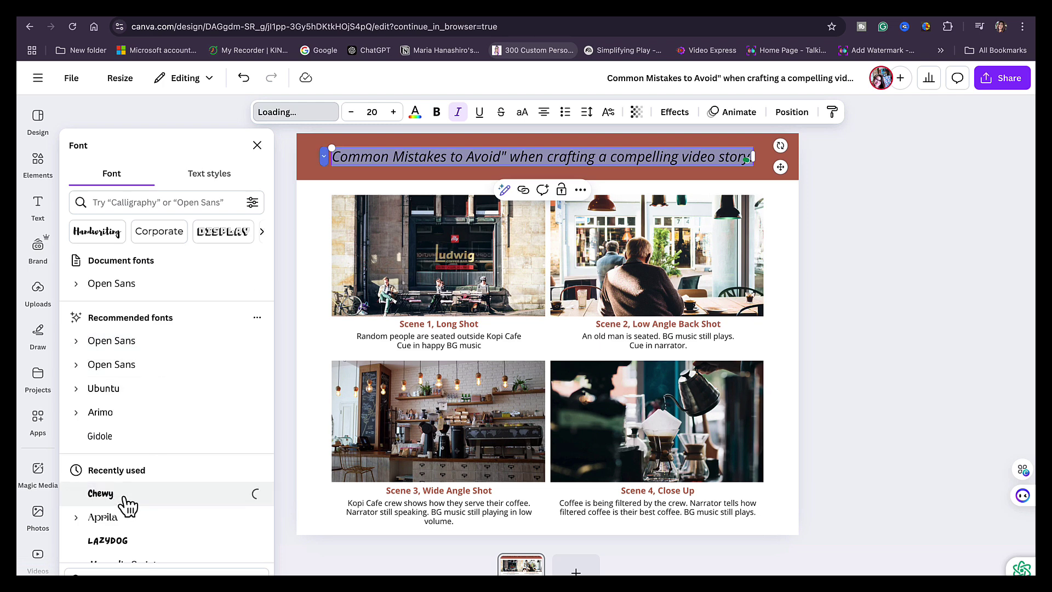
scroll(179, 449, down, 5)
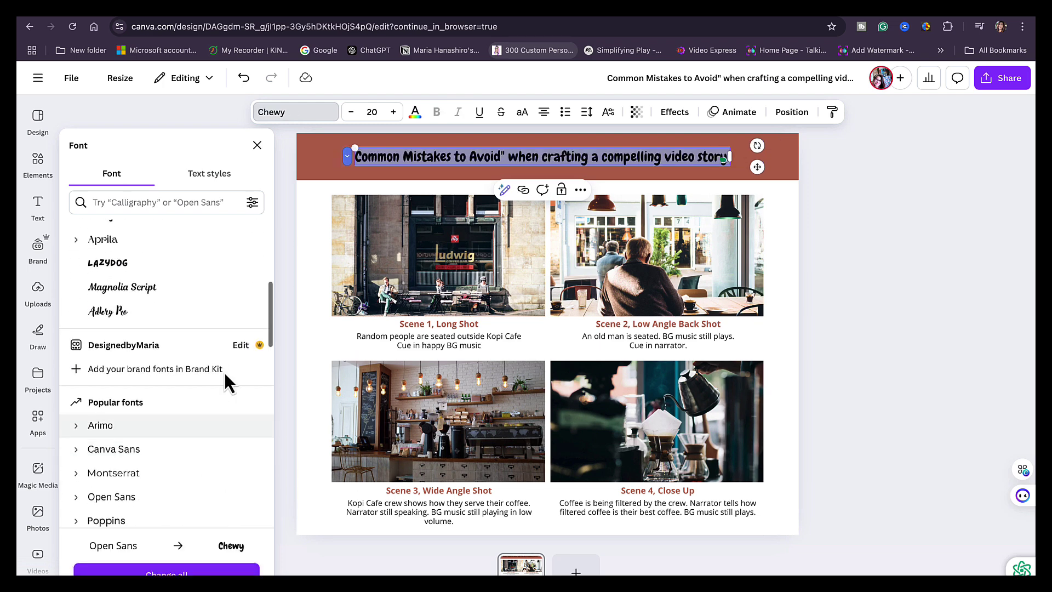
click(393, 111)
click(394, 111)
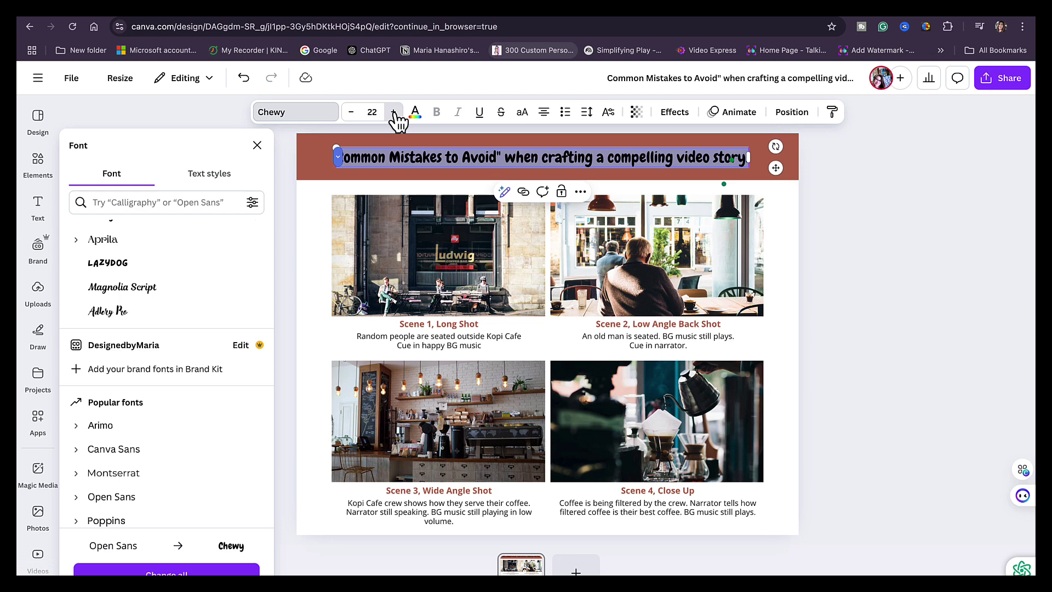
click(393, 112)
click(394, 112)
click(394, 111)
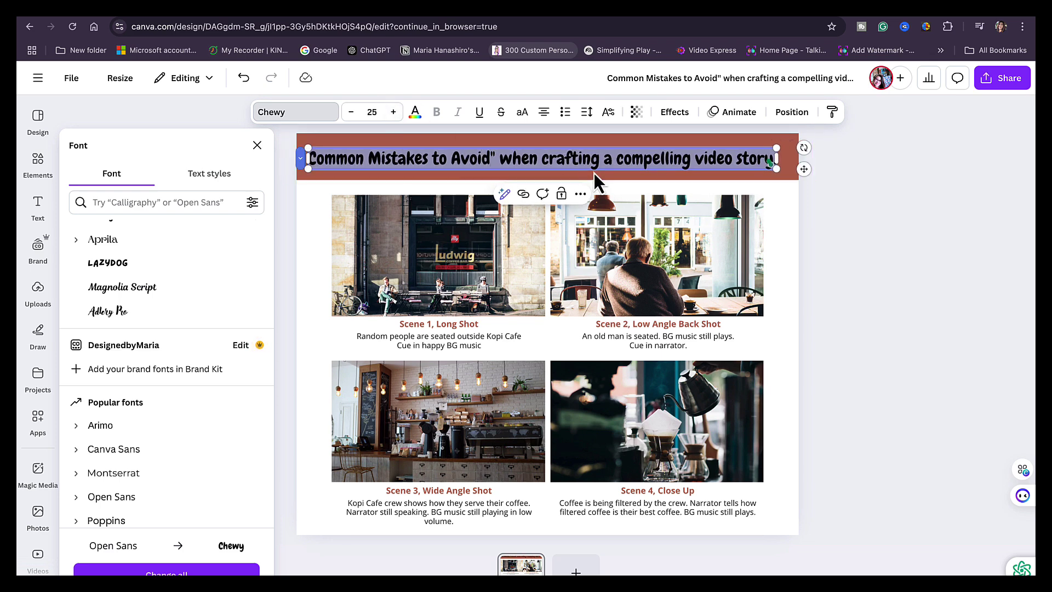
click(414, 111)
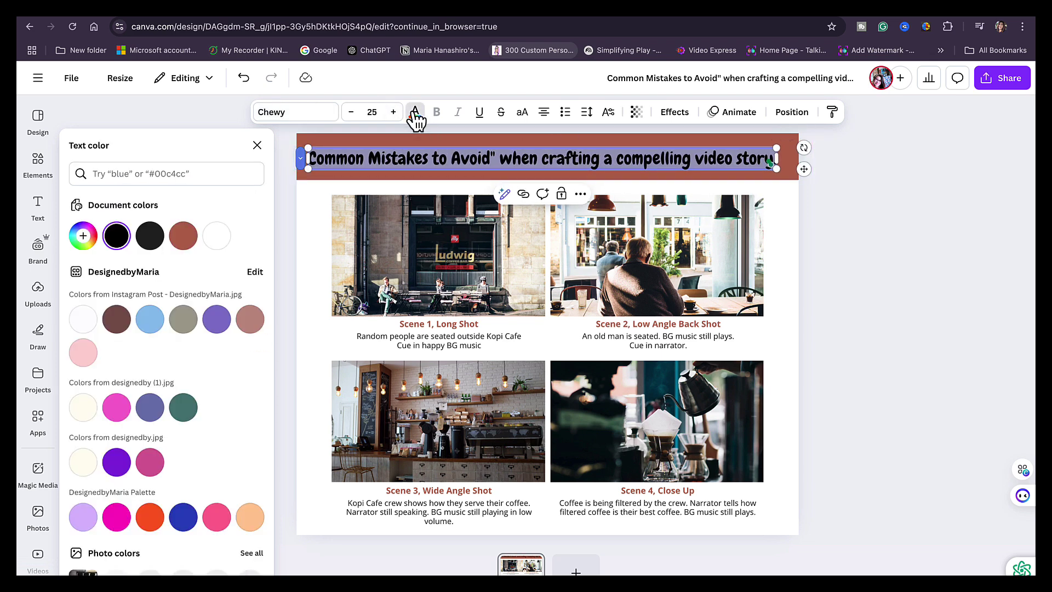
click(216, 235)
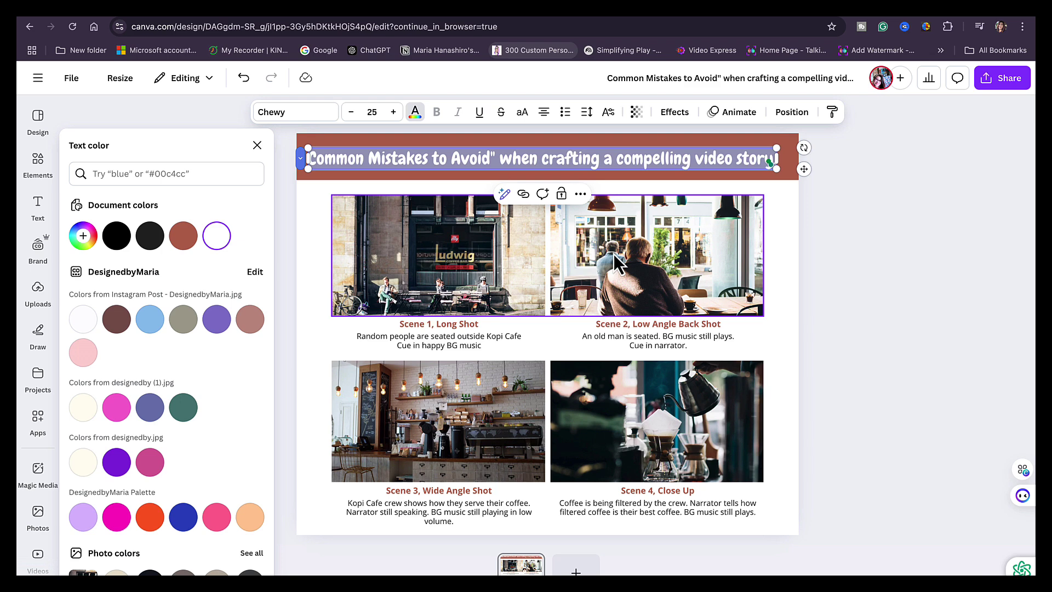
click(852, 242)
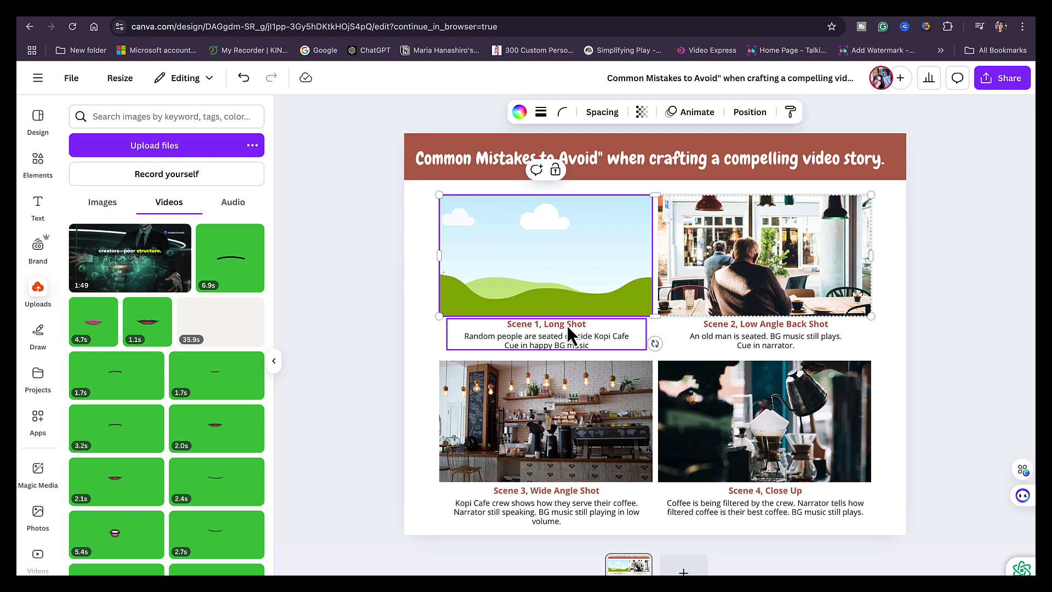
Rename the Scene 1 heading to 'Lack of Clear Purpose'
click(585, 327)
double_click(585, 324)
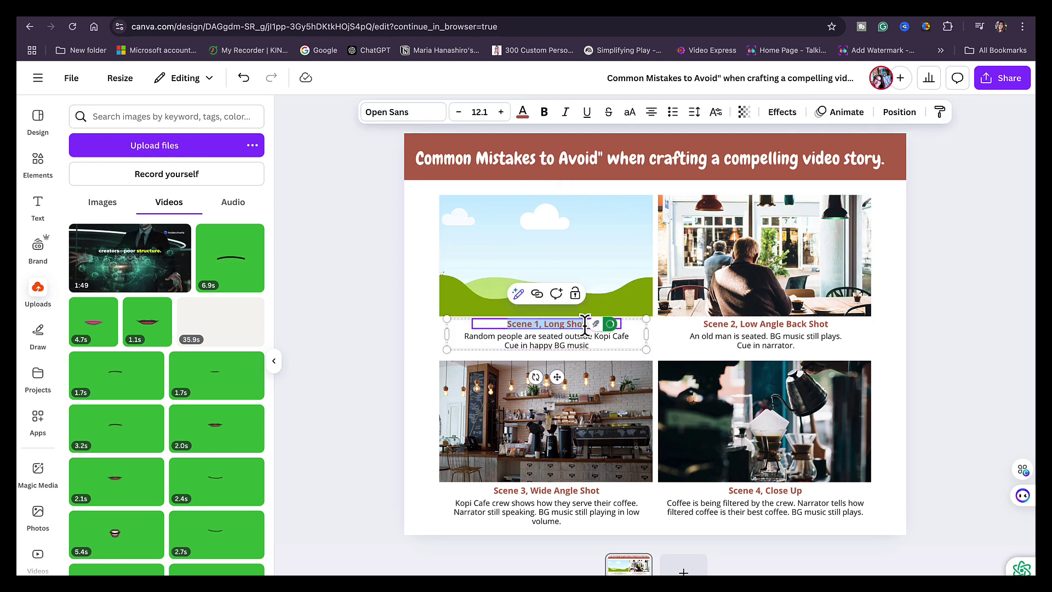
click(585, 324)
key(BackSpace)
key(BackSpace)
key(BackSpace)
key(BackSpace)
key(BackSpace)
key(BackSpace)
key(BackSpace)
key(BackSpace)
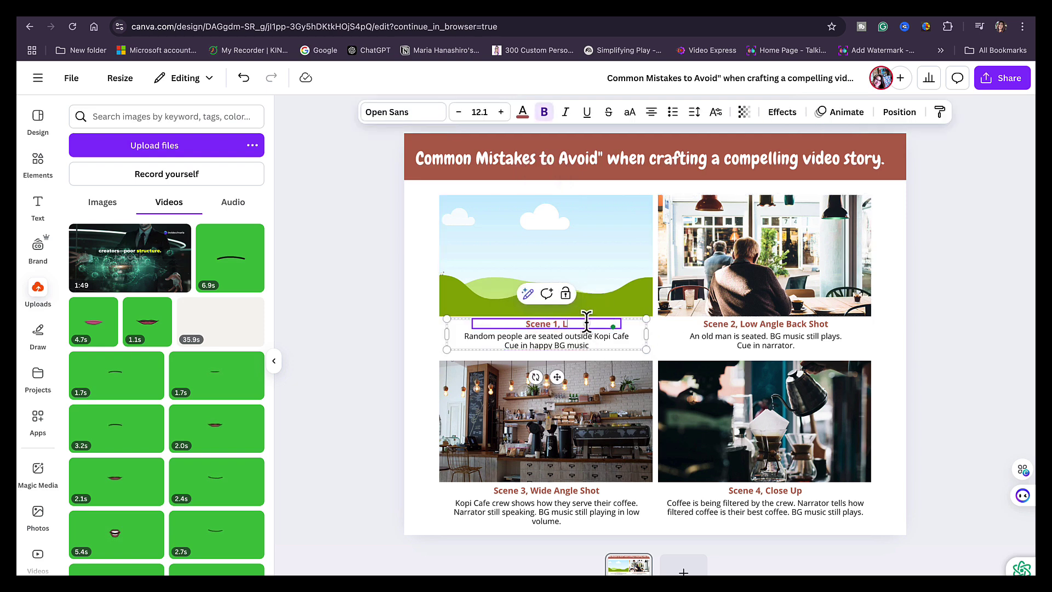
text(ack of Clear Purpose)
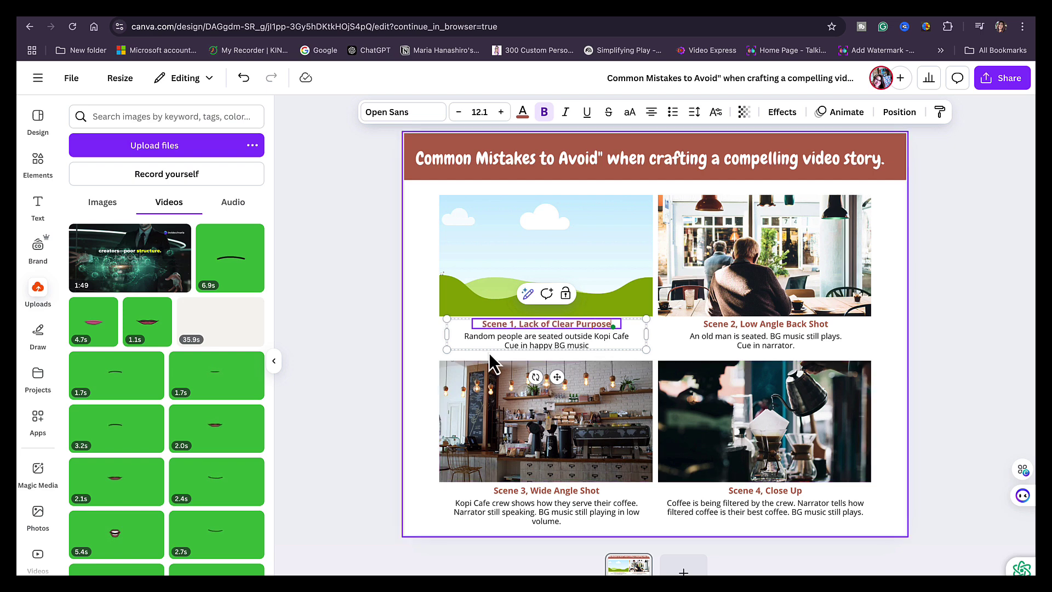
Replace the Scene 1 description with pasted clear-purpose notes and shrink the text to fit
click(603, 344)
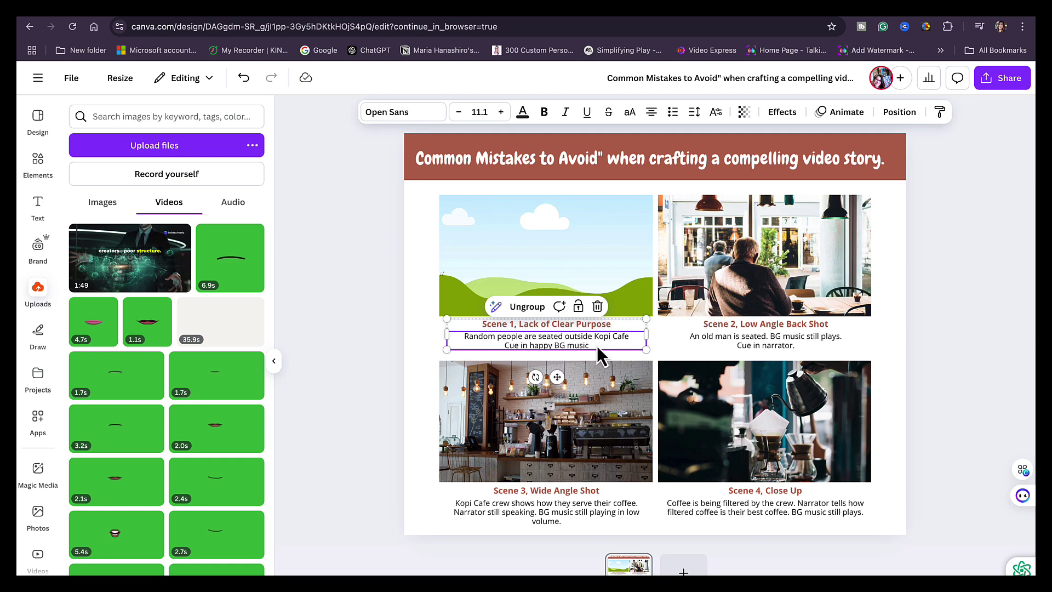
scroll(596, 346, up, 2)
key(Return)
key(BackSpace)
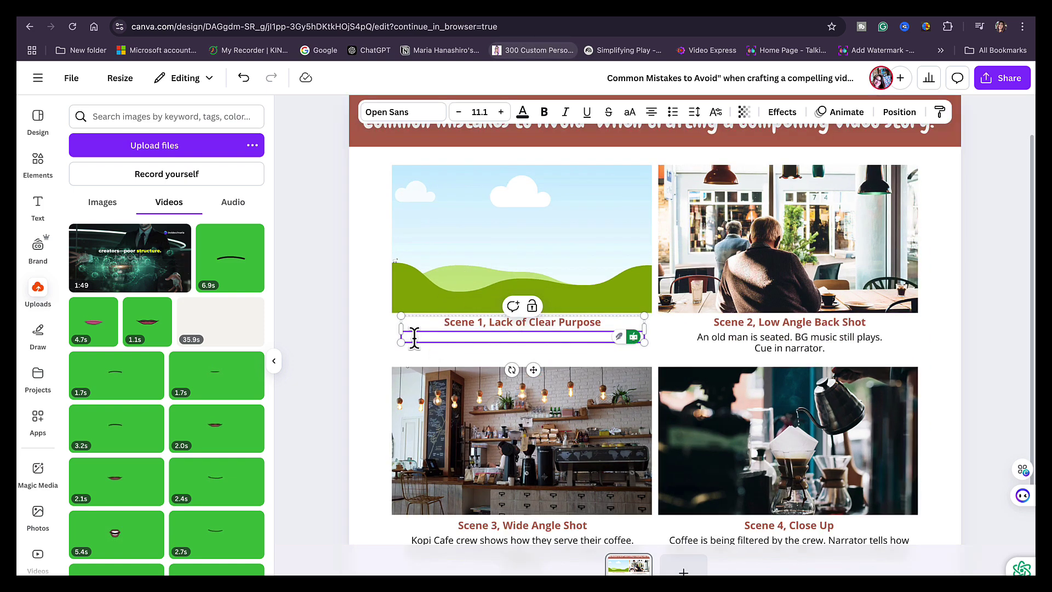
text(Define what a clear purpose means in the context of video creation. - Share a personal anecdote or example of a video that lacked direction and how it affected viewer engagement. - Suggest that creators write down their video's purpose before scripting or filming. For instance, "Is this video meant to inform, entertain, or inspire?")
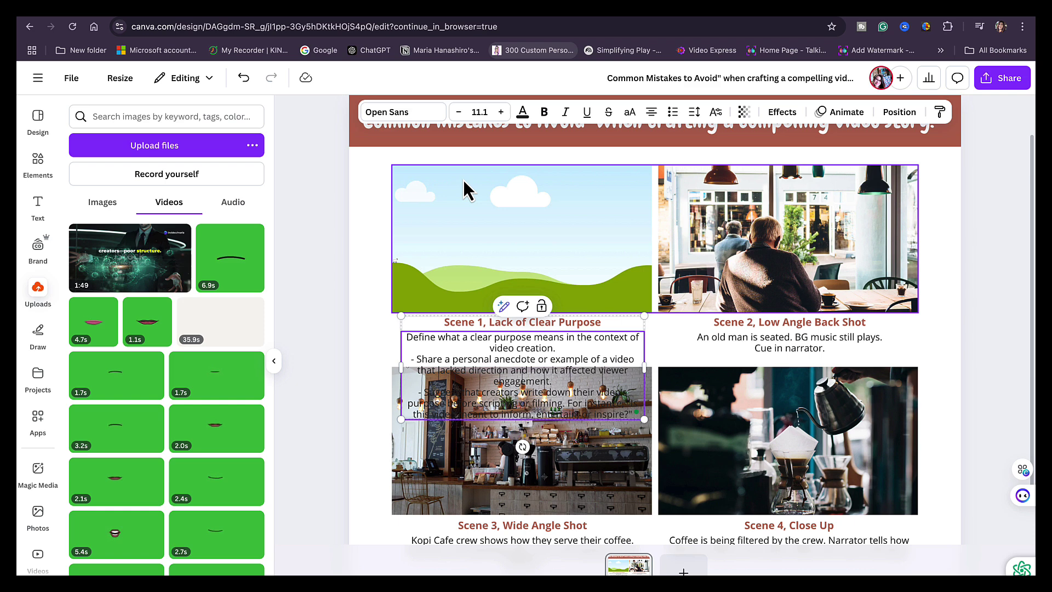
click(460, 112)
click(551, 280)
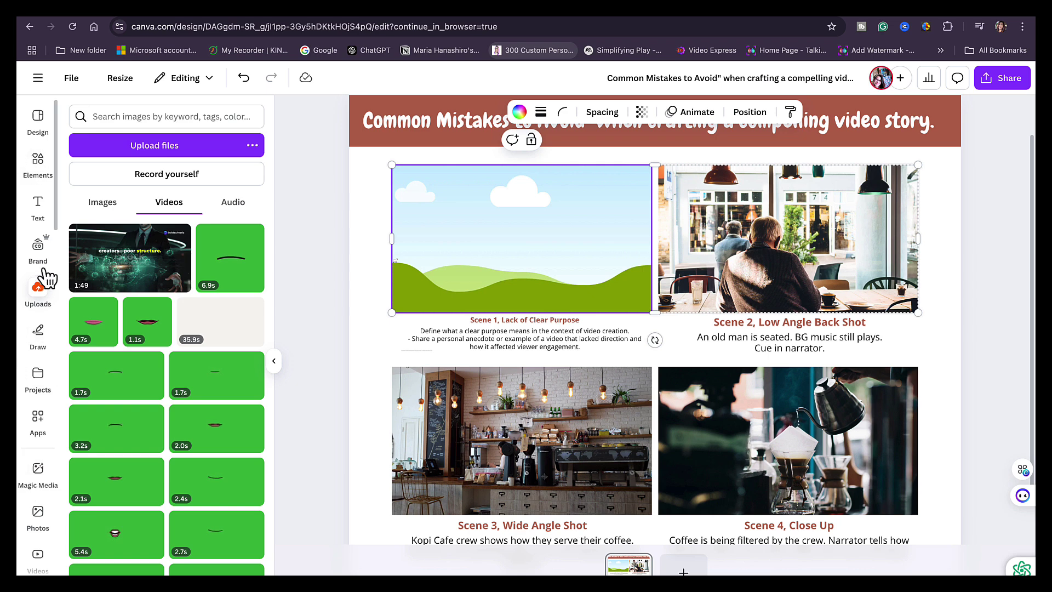
Search Elements for 'lack of clear purpose' and filter to photos
click(38, 175)
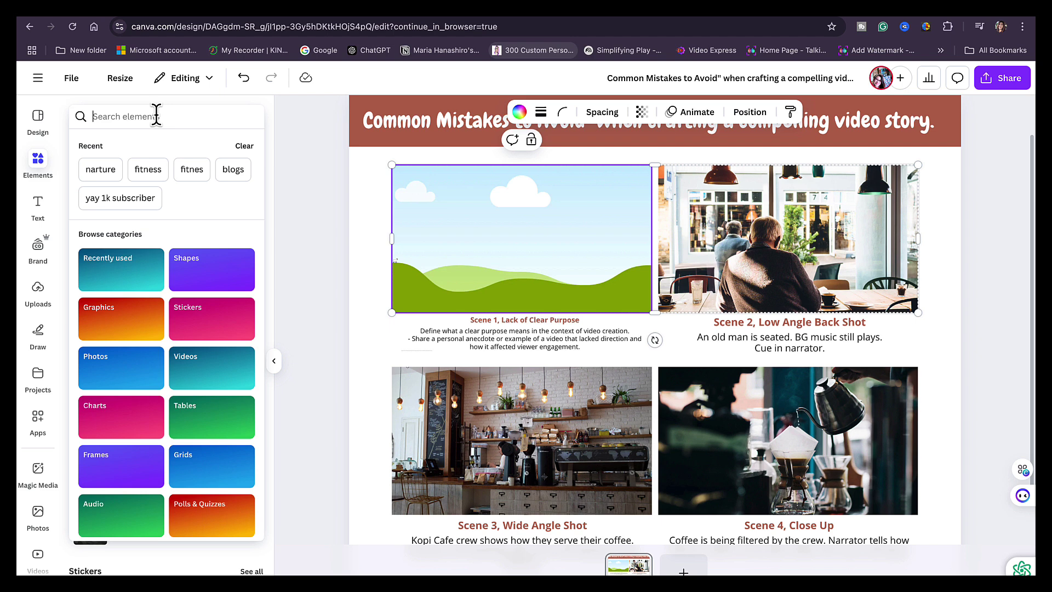
text(lack)
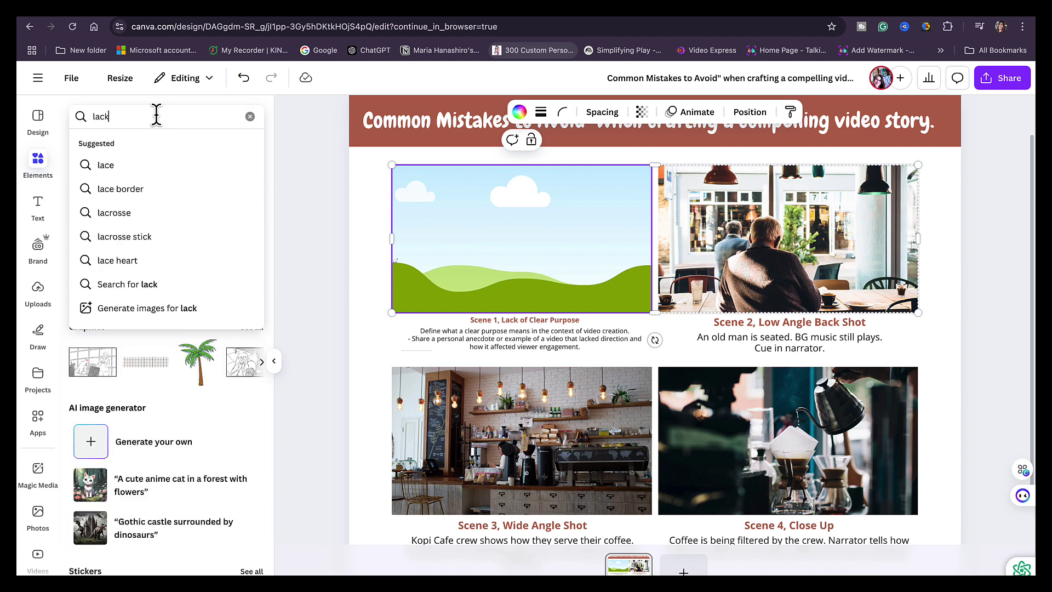
text( of clear)
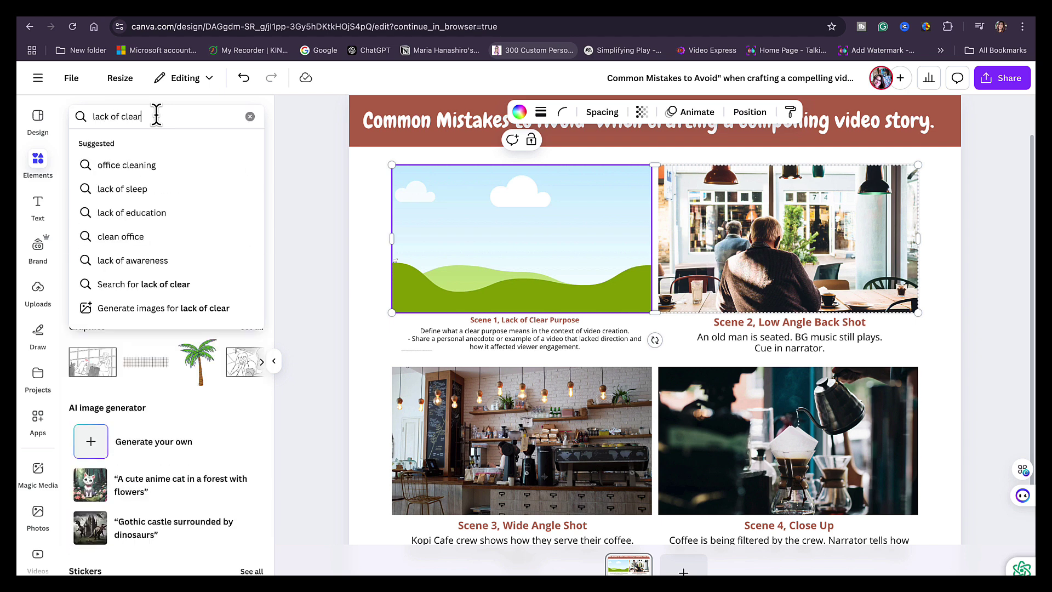
text( purp[ose)
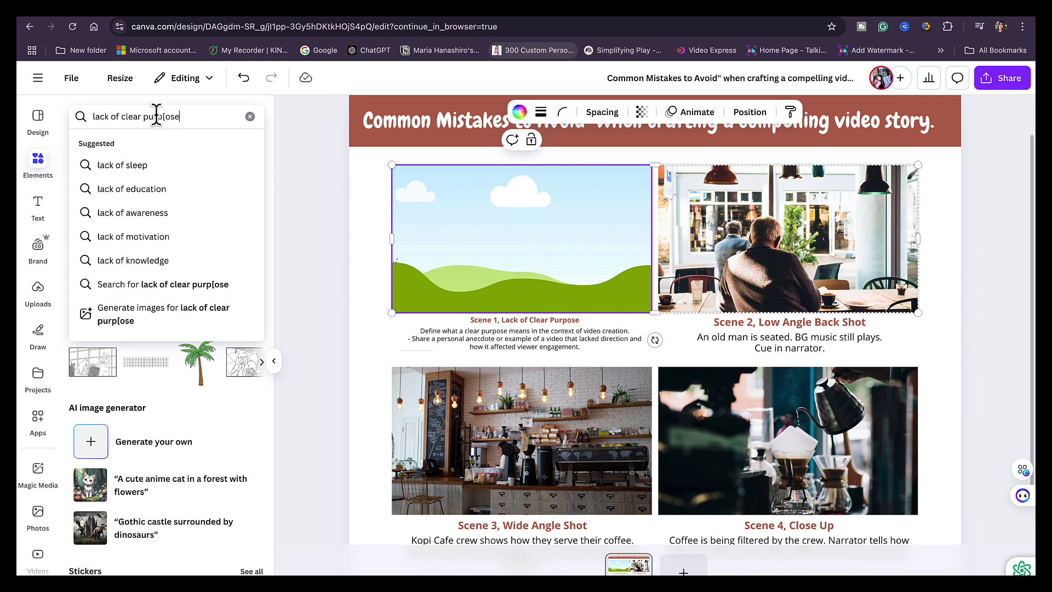
key(Return)
click(159, 152)
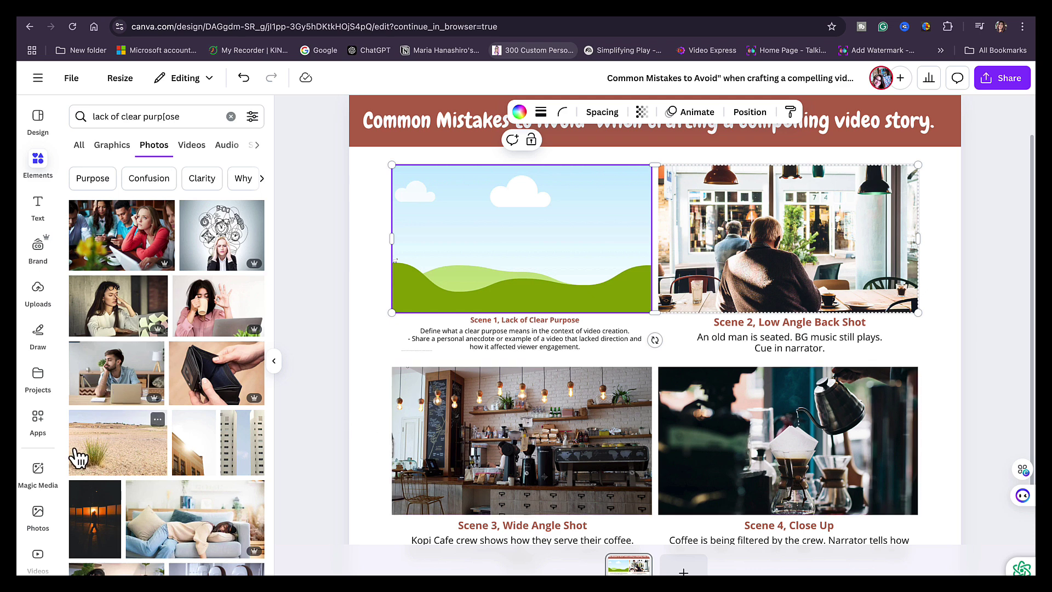
Drop the stressed-woman-at-desk photo into the Scene 1 frame
scroll(123, 465, down, 4)
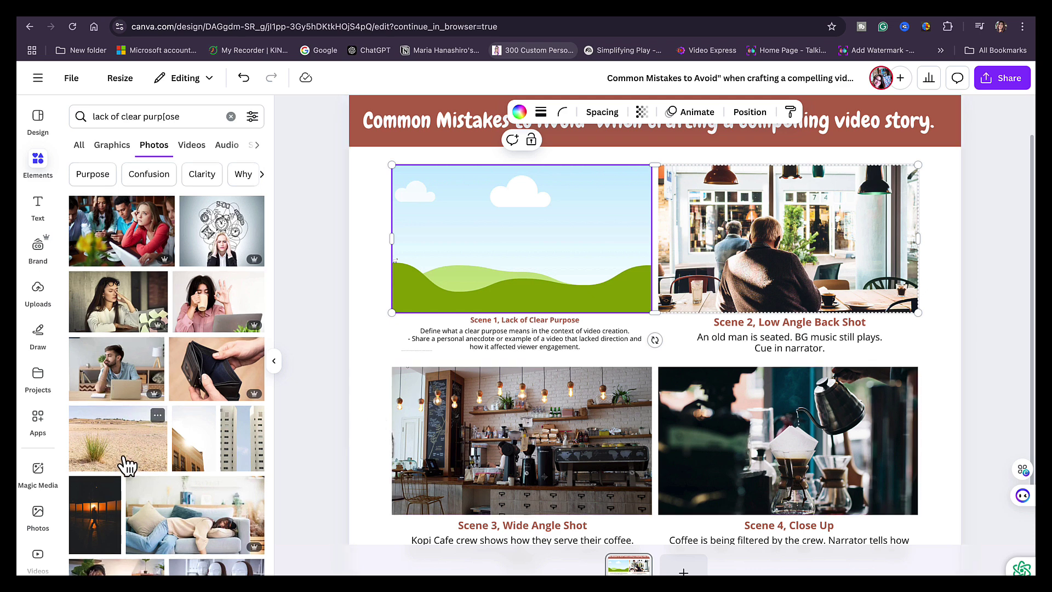
scroll(123, 464, down, 10)
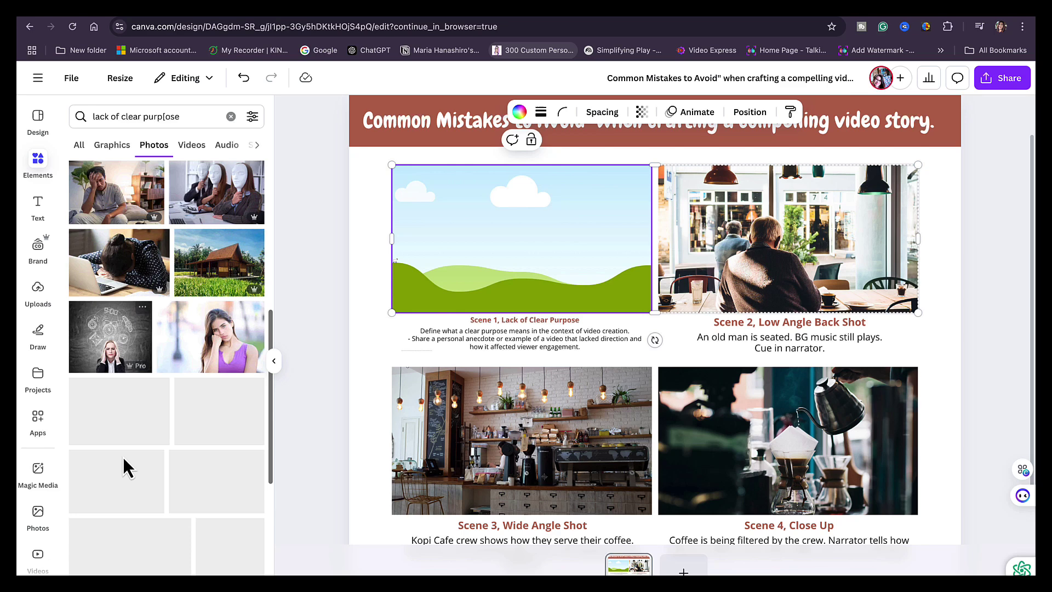
drag(119, 288, 431, 269)
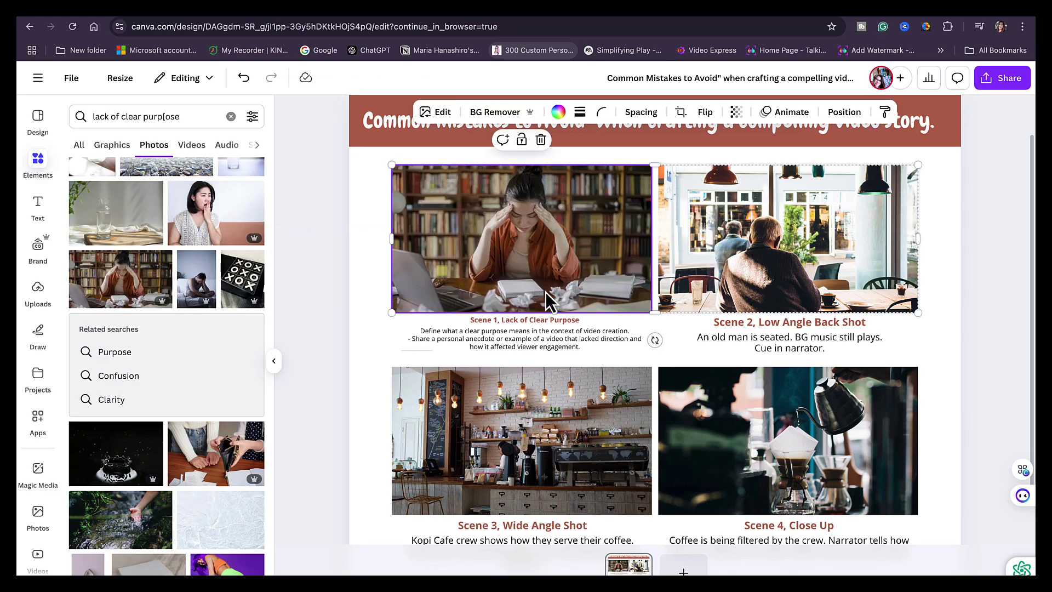
click(319, 312)
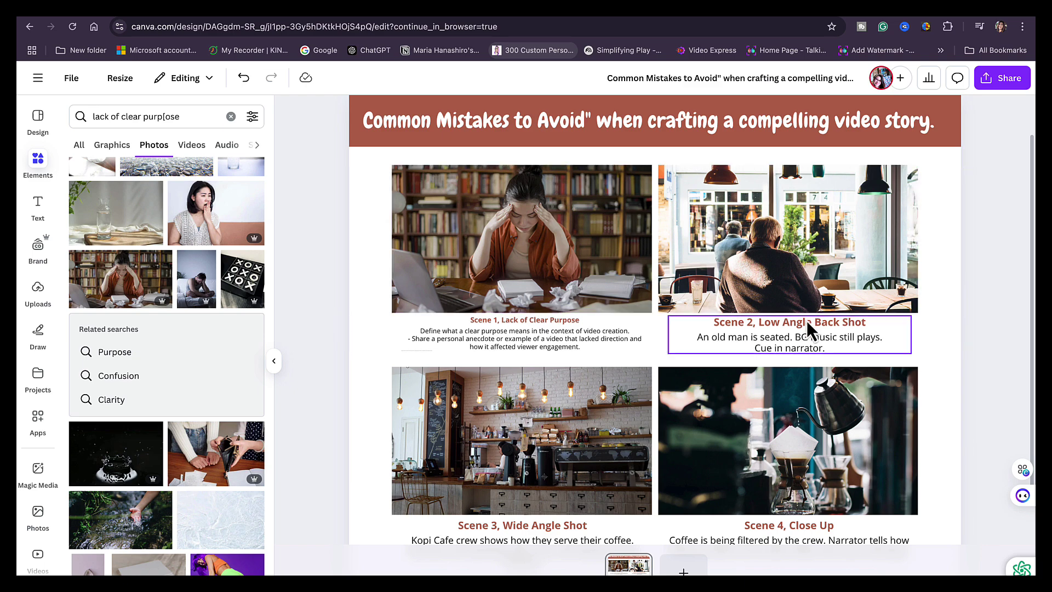
Restore the Ignoring the Audience caption and delete the Scene 2 photo, keeping its frame
key(ctrl+z)
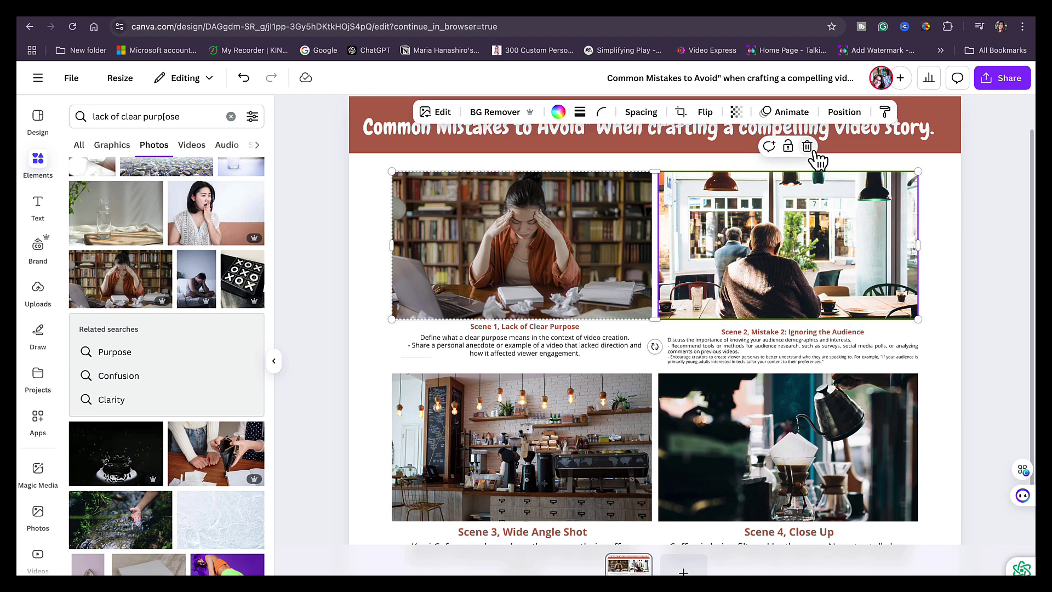
click(815, 154)
click(828, 178)
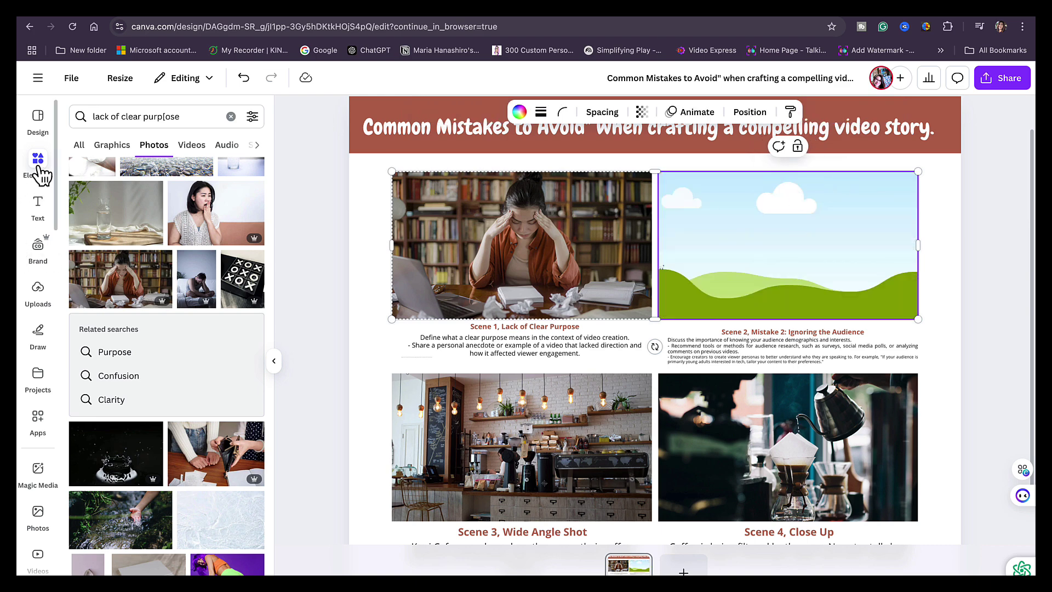
Search Elements photos for 'Audience' and drop the Who Is Your Audience image into Scene 2
click(40, 170)
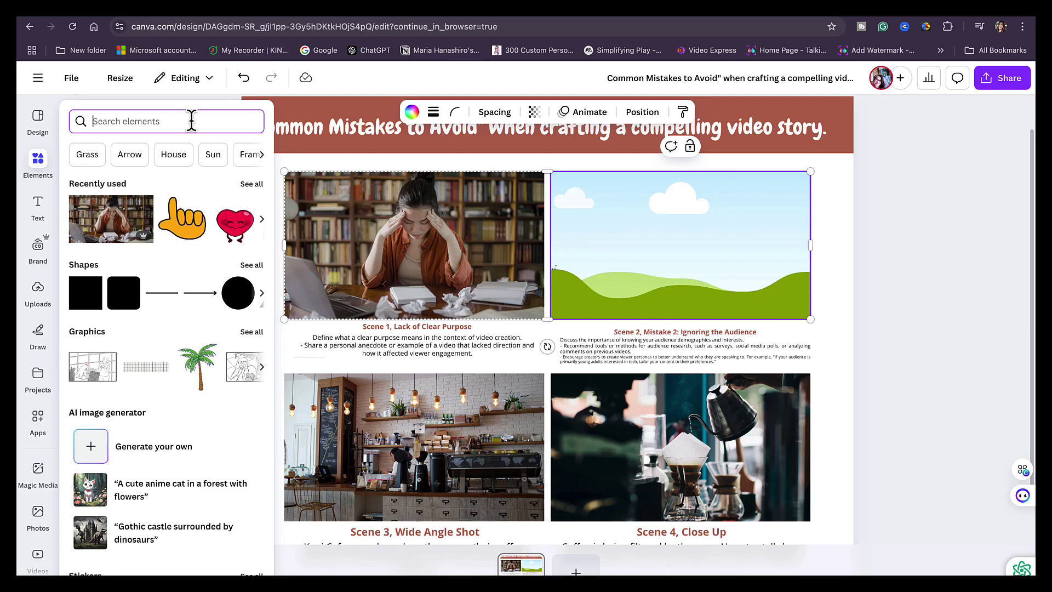
text(Ignoring the audience)
key(Return)
click(189, 151)
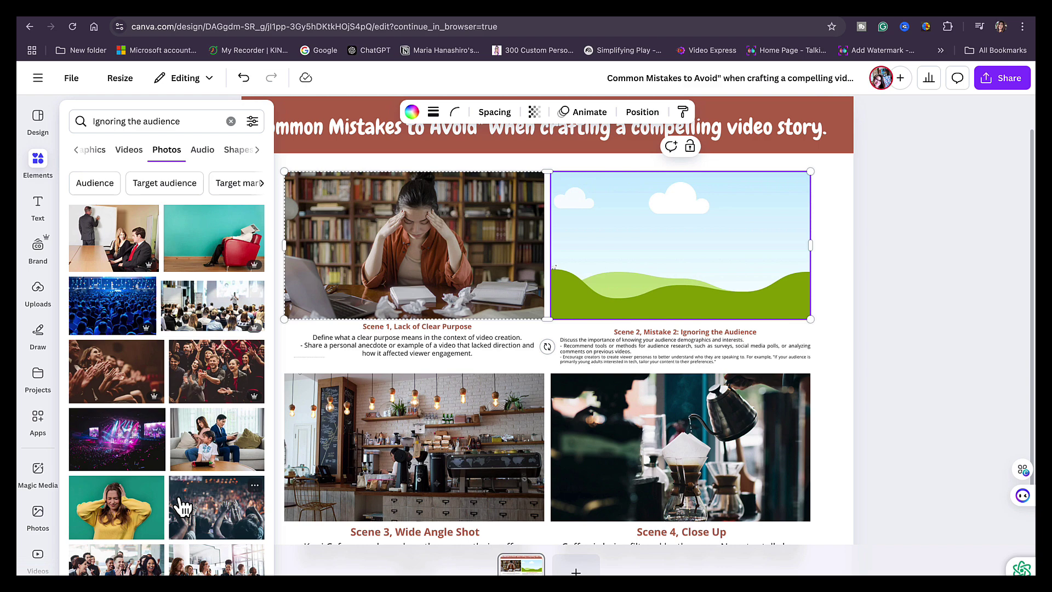
click(95, 183)
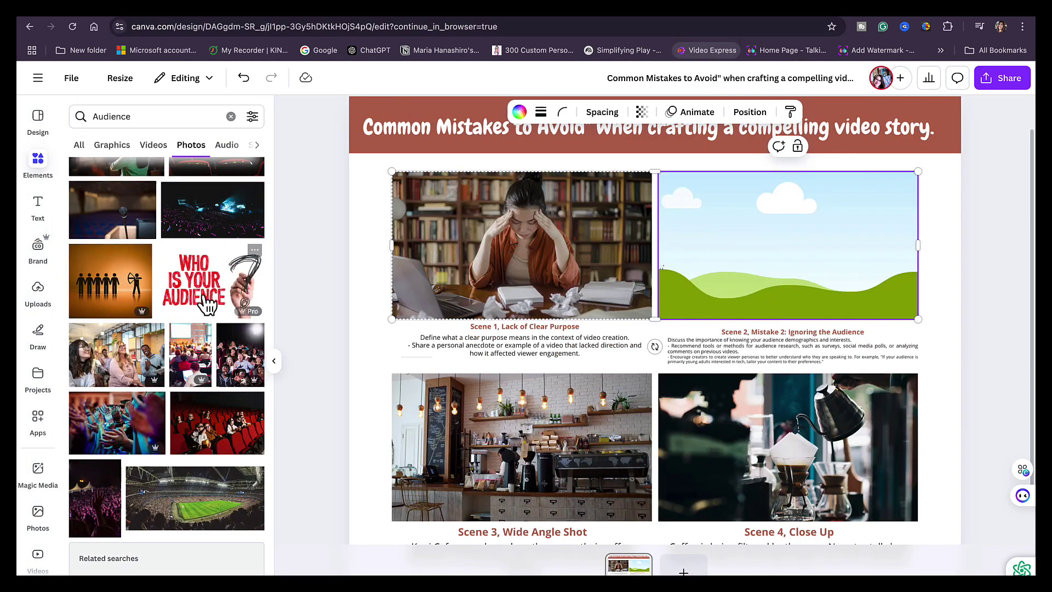
drag(207, 303, 742, 257)
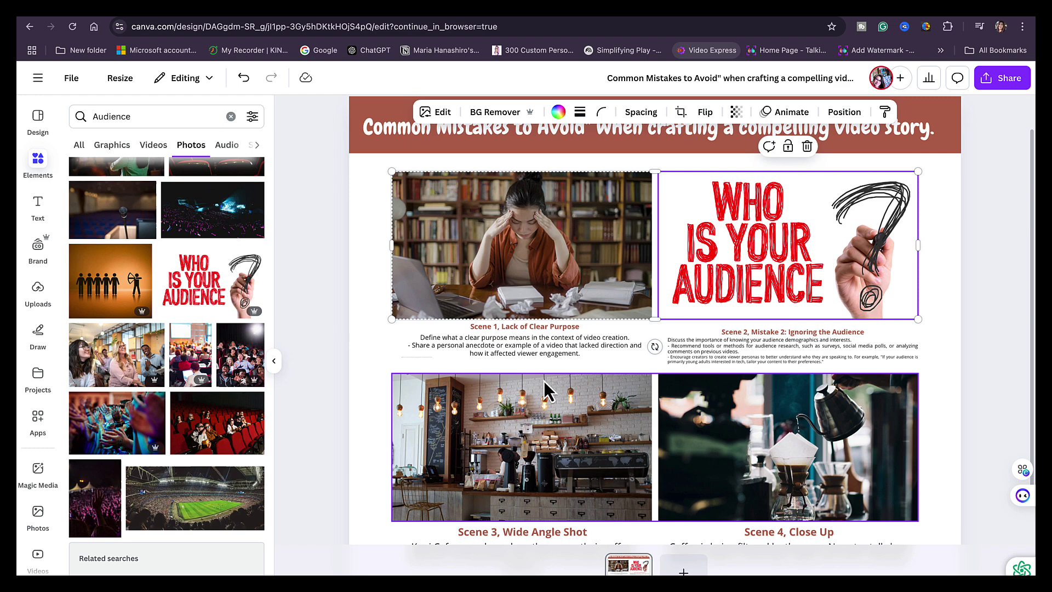
scroll(544, 456, down, 2)
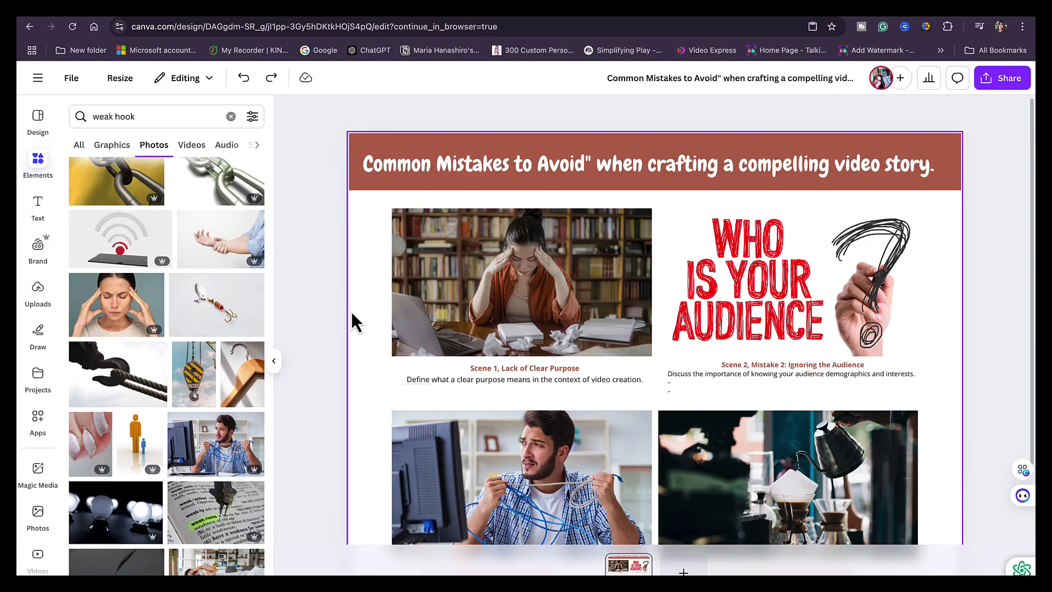
Set the page background colour to peach, then try a cream swatch
click(370, 252)
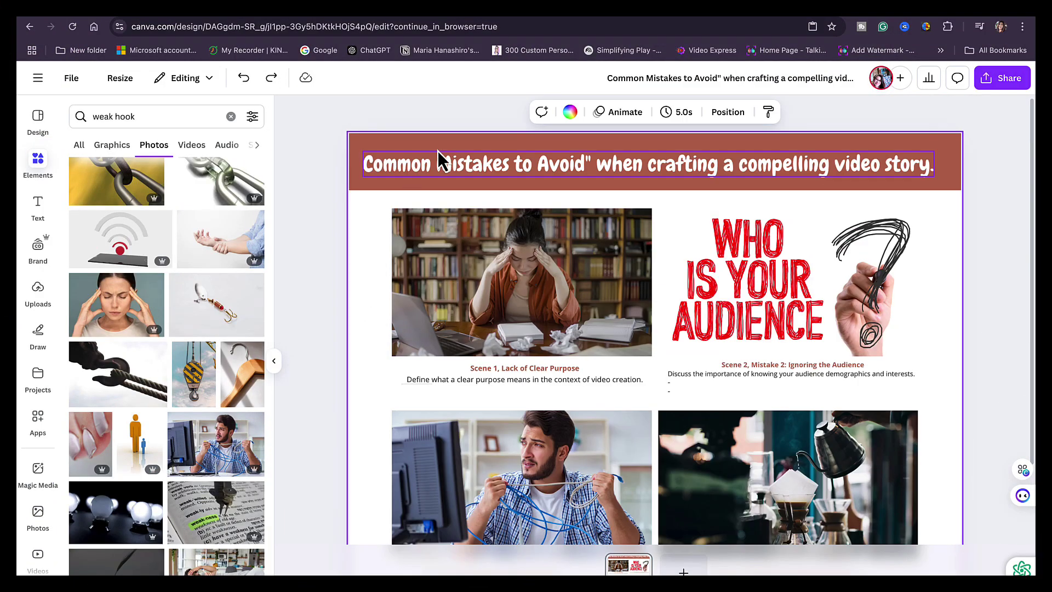
click(570, 112)
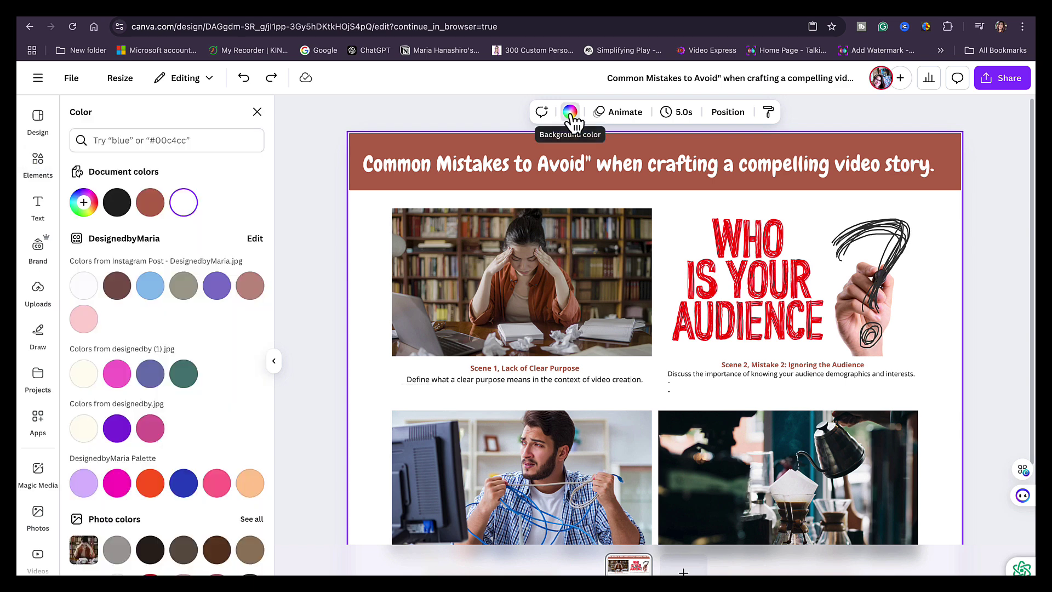
click(250, 484)
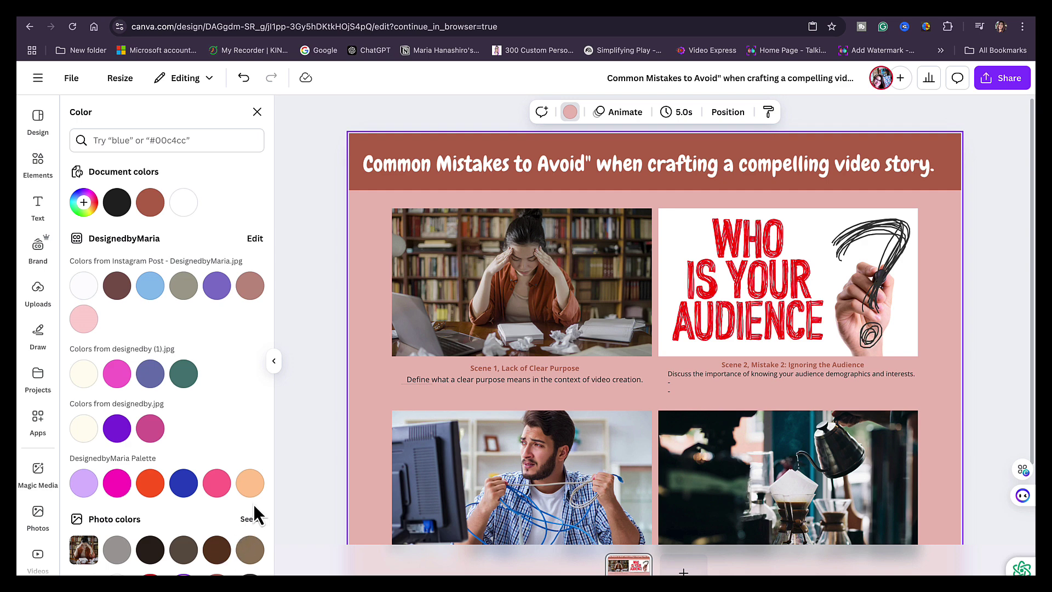
click(84, 430)
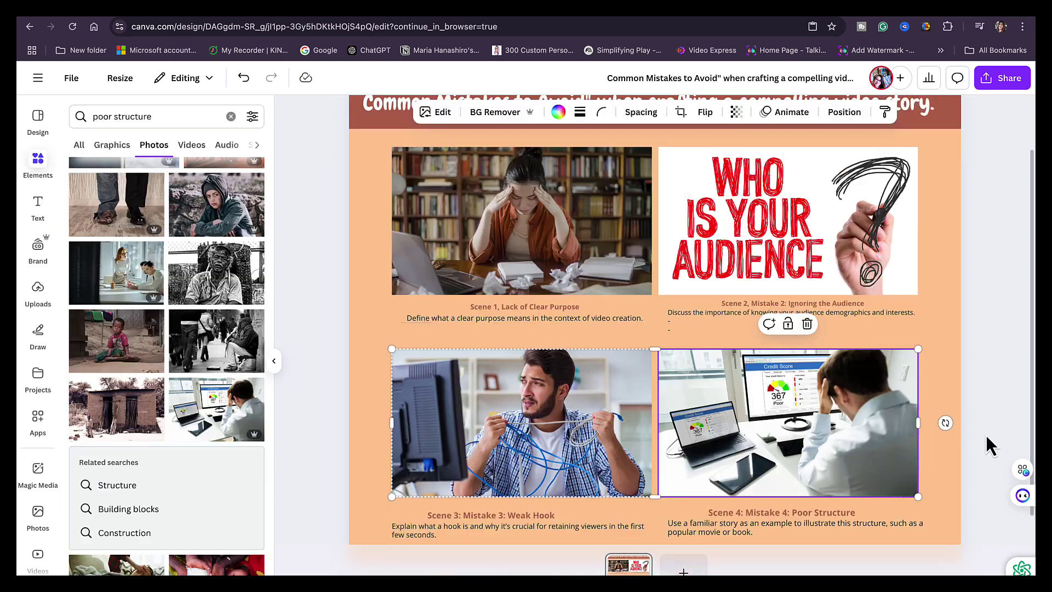
click(984, 435)
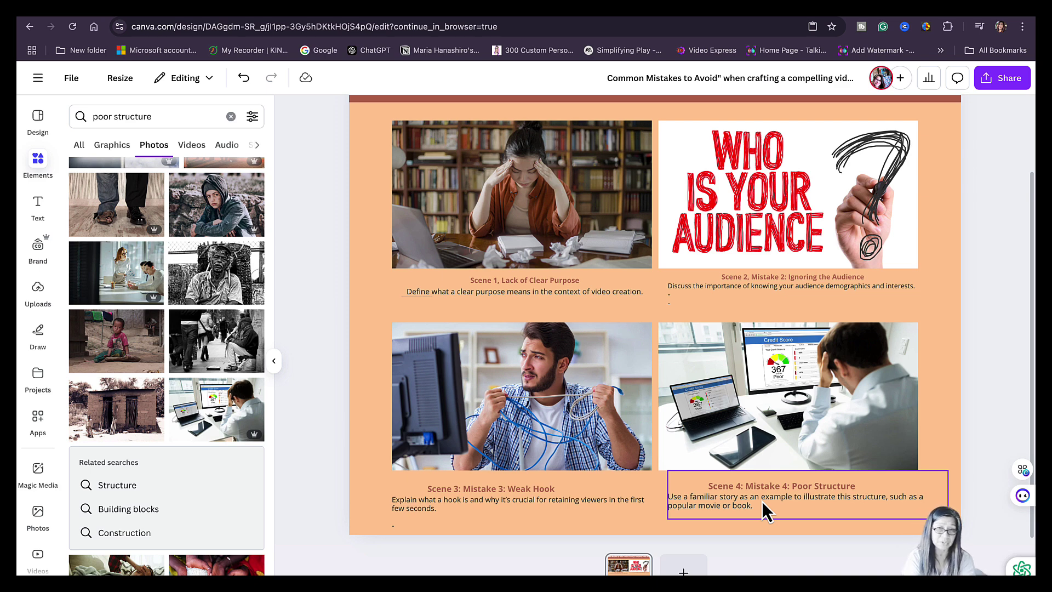
Deselect the Scene 4 caption and scroll back up to the storyboard title
click(951, 437)
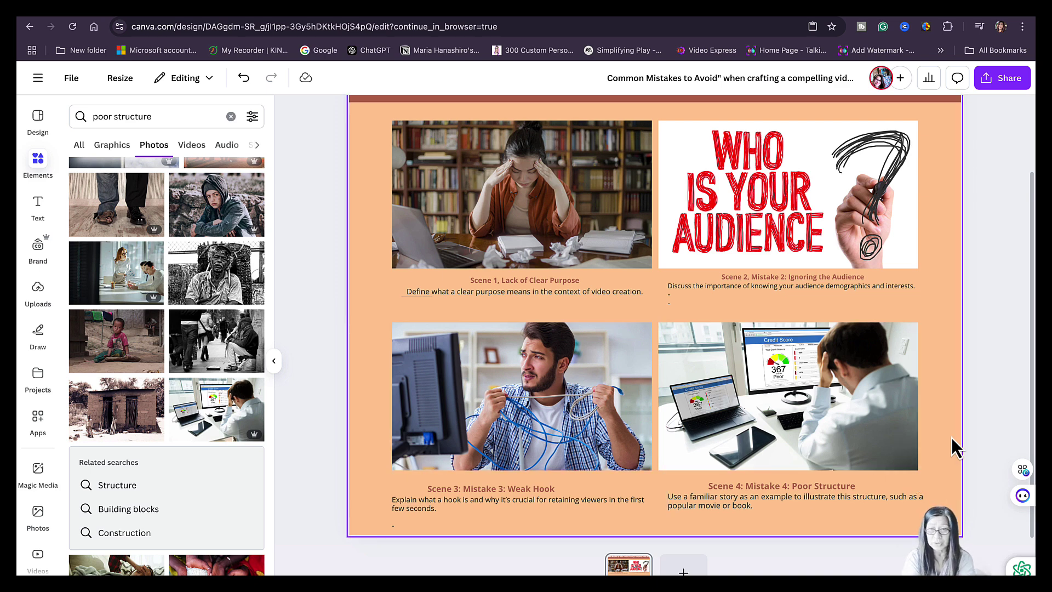
drag(1029, 376, 1028, 340)
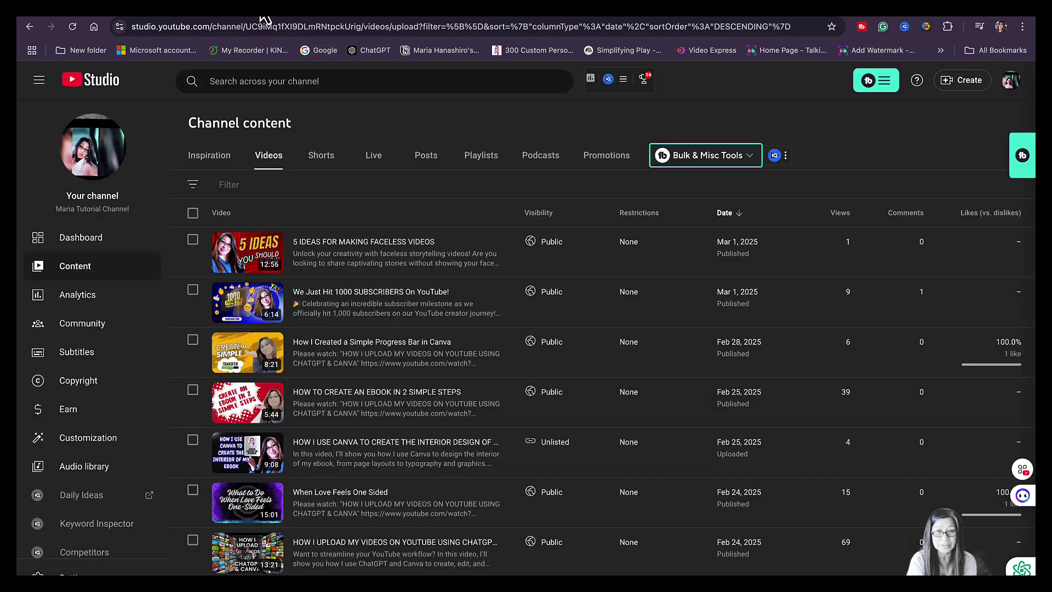
Switch to YouTube Studio and open the 5 IDEAS FOR MAKING FACELESS VIDEOS video details
click(265, 20)
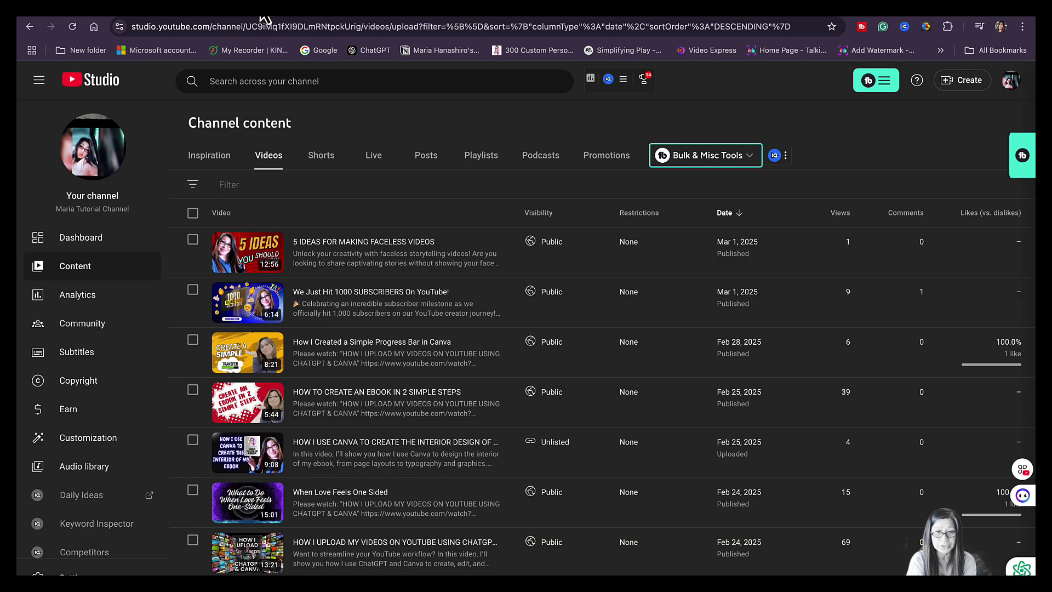
mouse_move(236, 269)
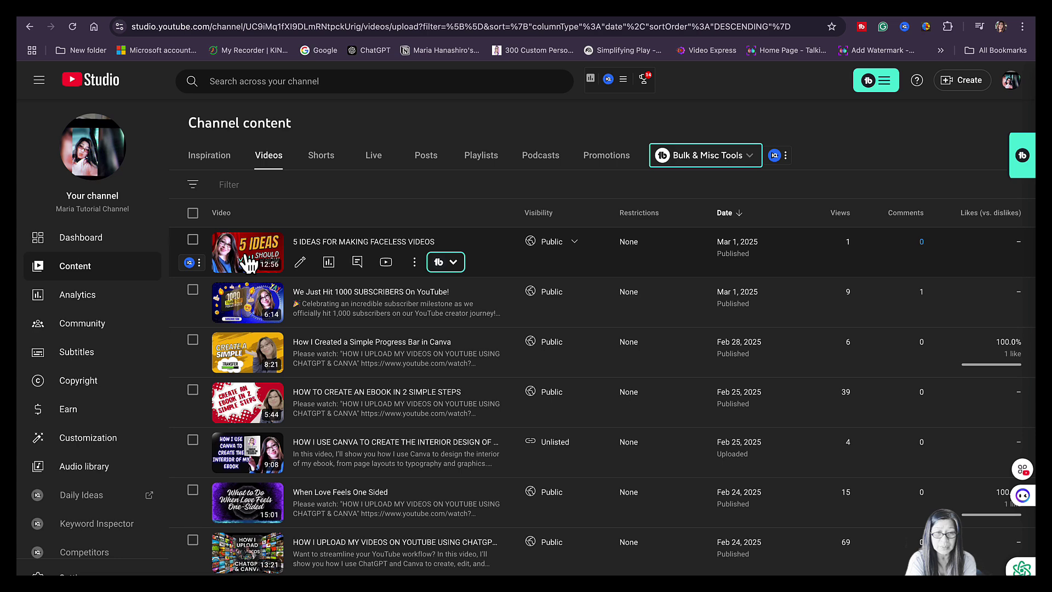
click(247, 263)
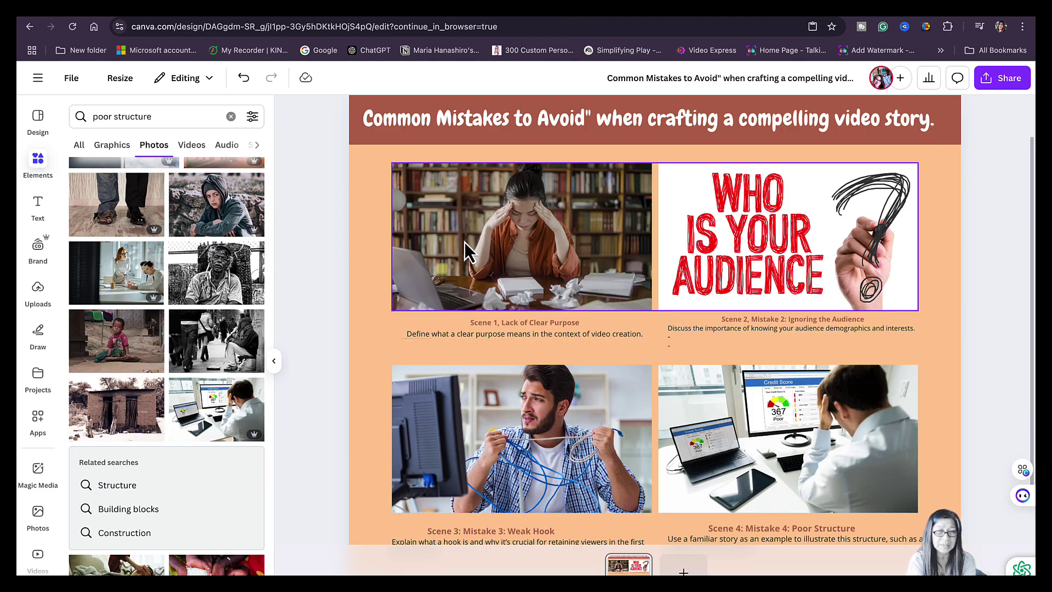
right_click(464, 246)
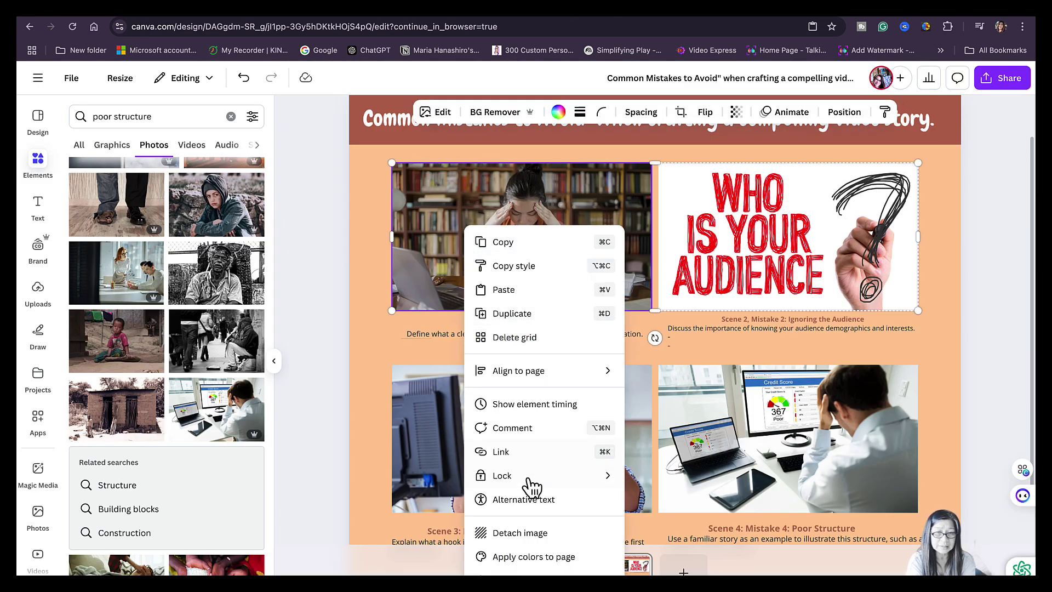
click(500, 452)
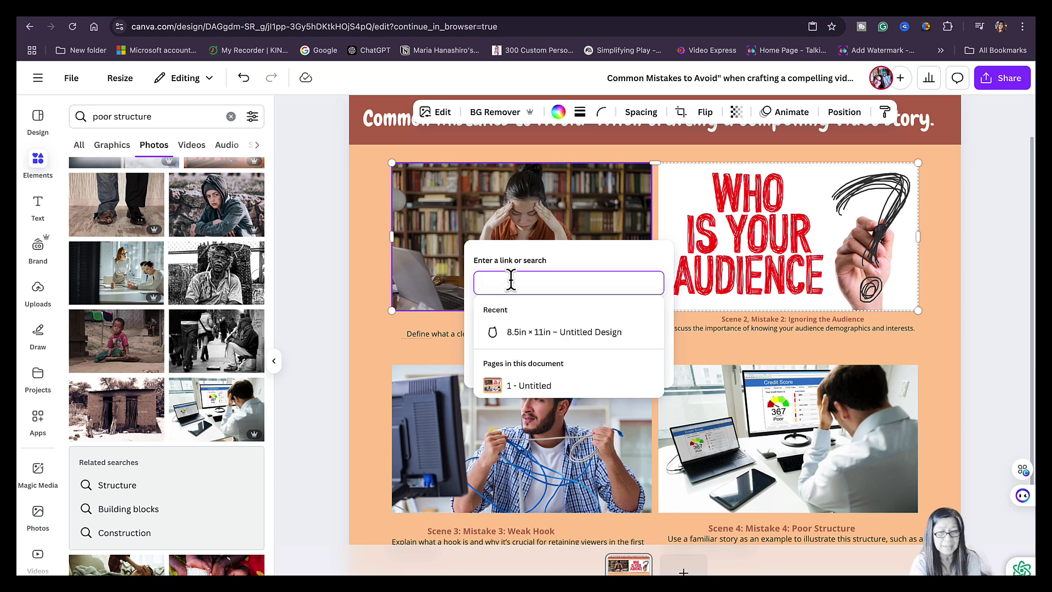
text(https://youtu.be/VI3b_eVsBx4)
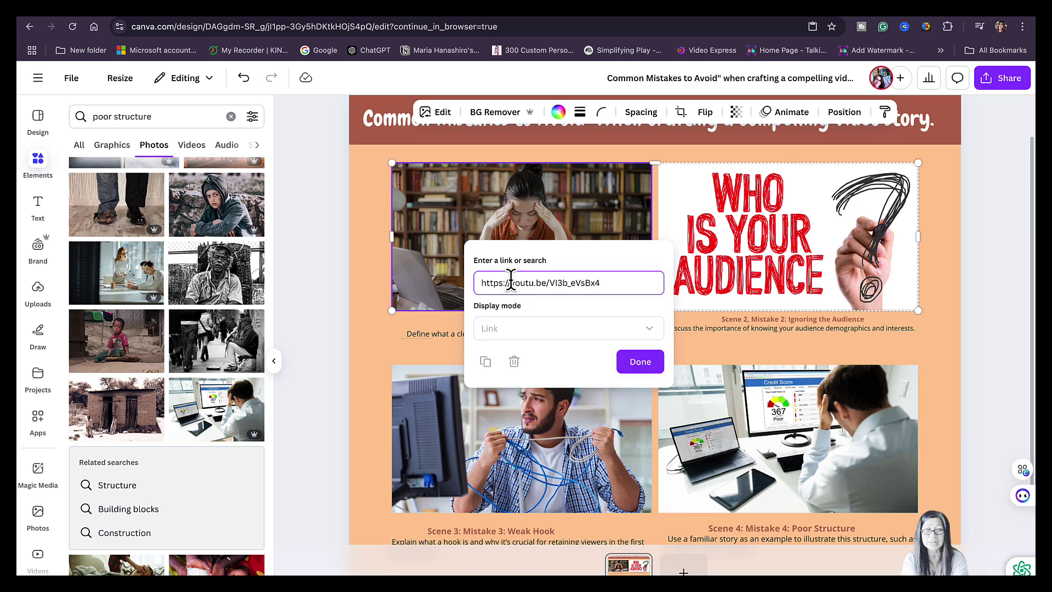
click(630, 367)
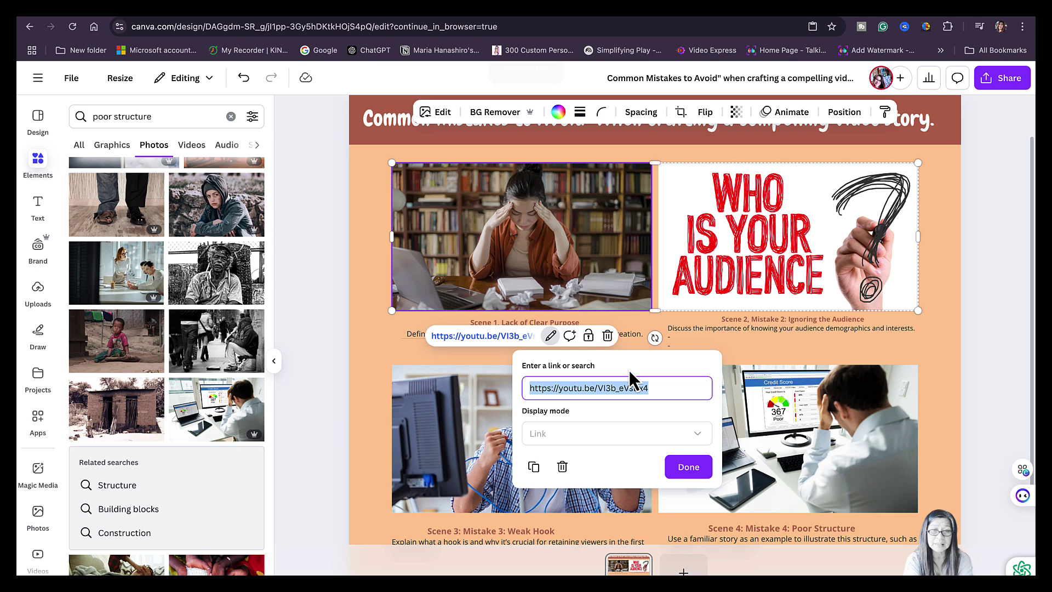
click(312, 315)
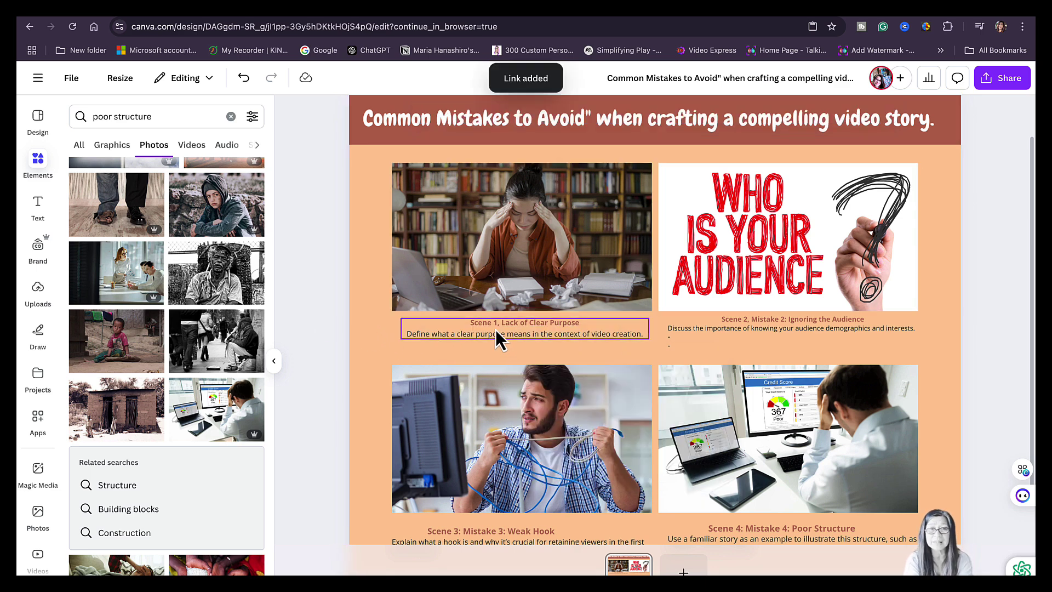
Follow the Scene 1 photo's link to open the 5 IDEAS FOR MAKING FACELESS VIDEOS video
click(495, 296)
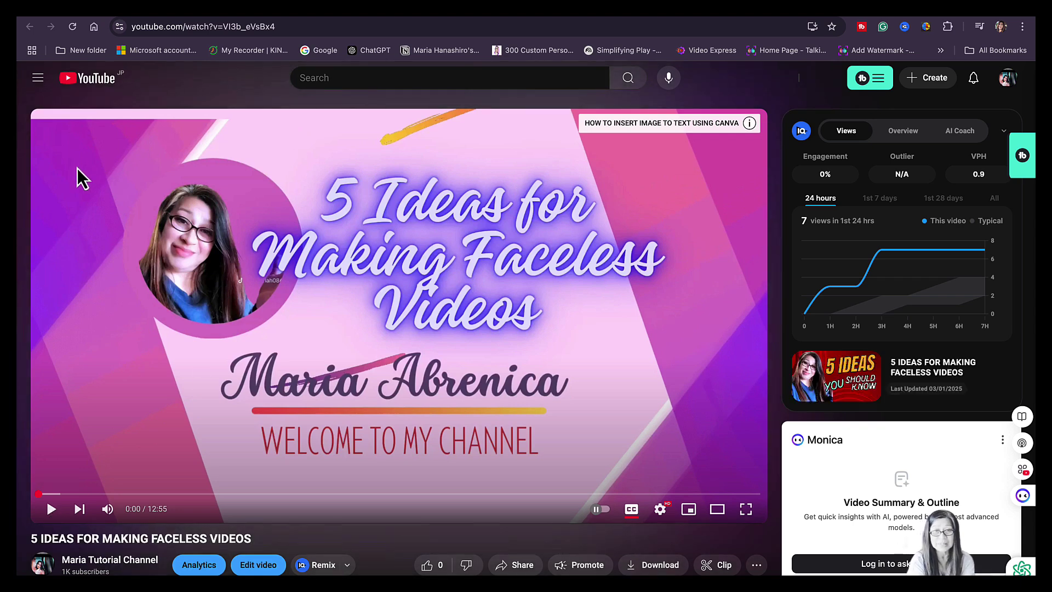
click(526, 19)
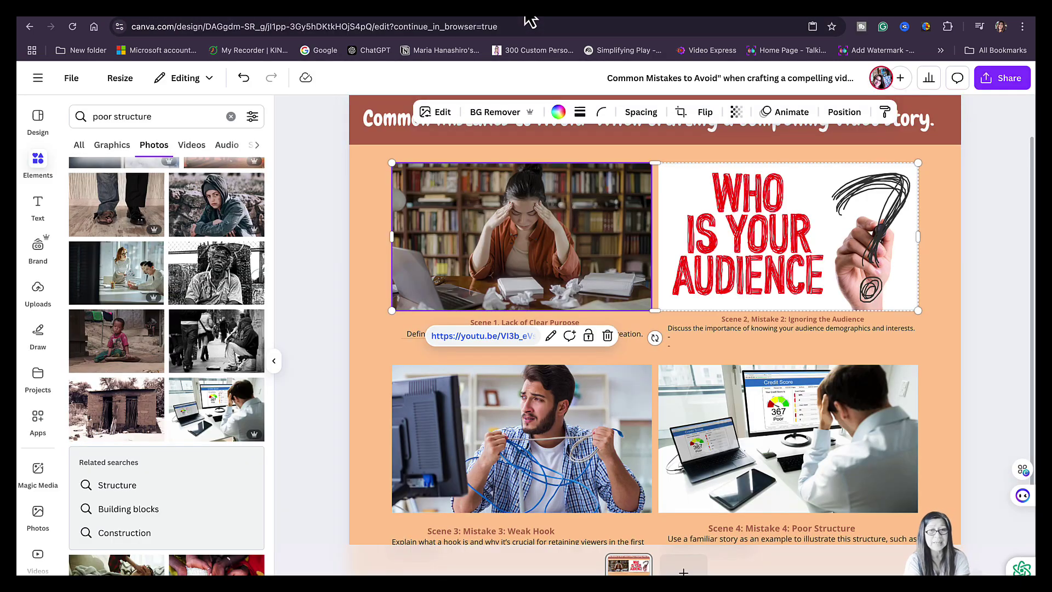